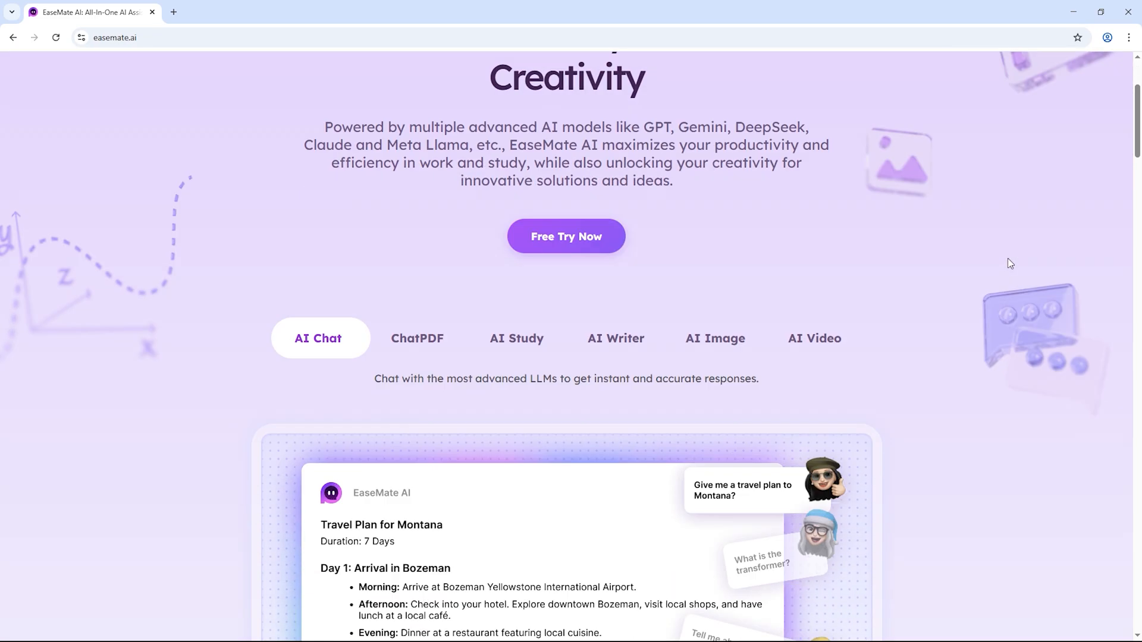
scroll(1007, 258, "down", 3)
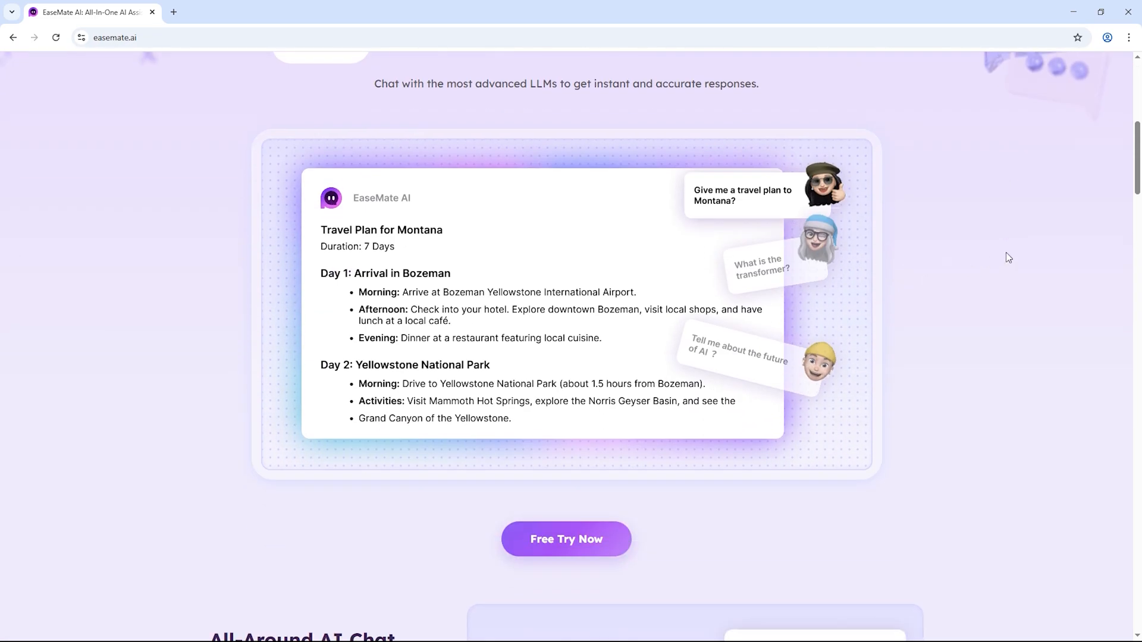
scroll(1006, 253, "down", 1)
scroll(946, 250, "down", 5)
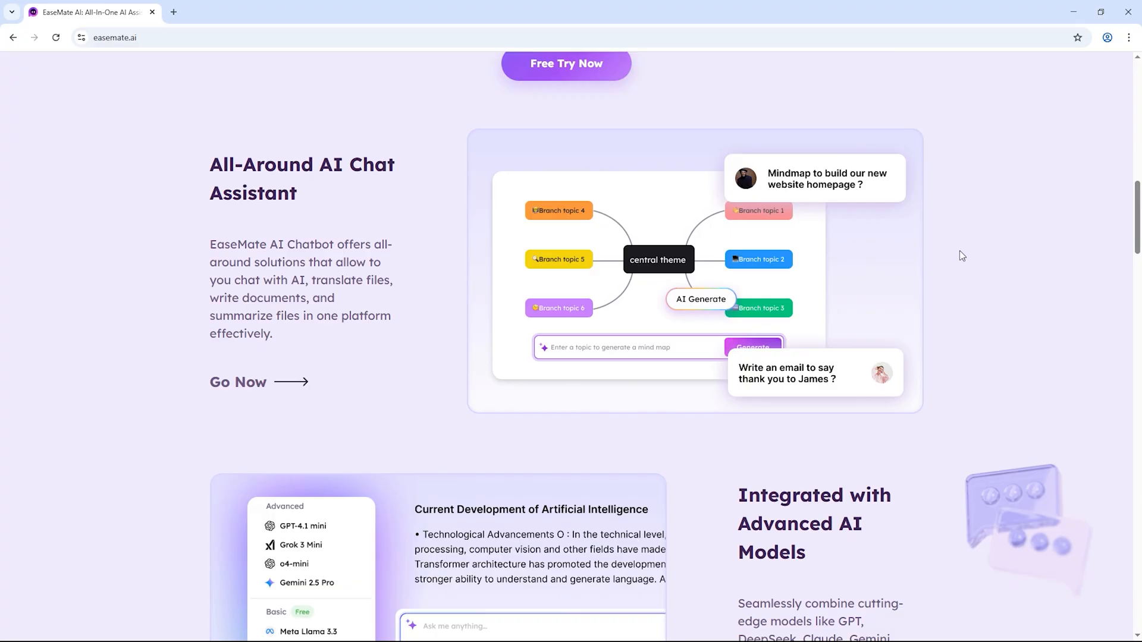
scroll(990, 255, "down", 5)
scroll(989, 256, "up", 1)
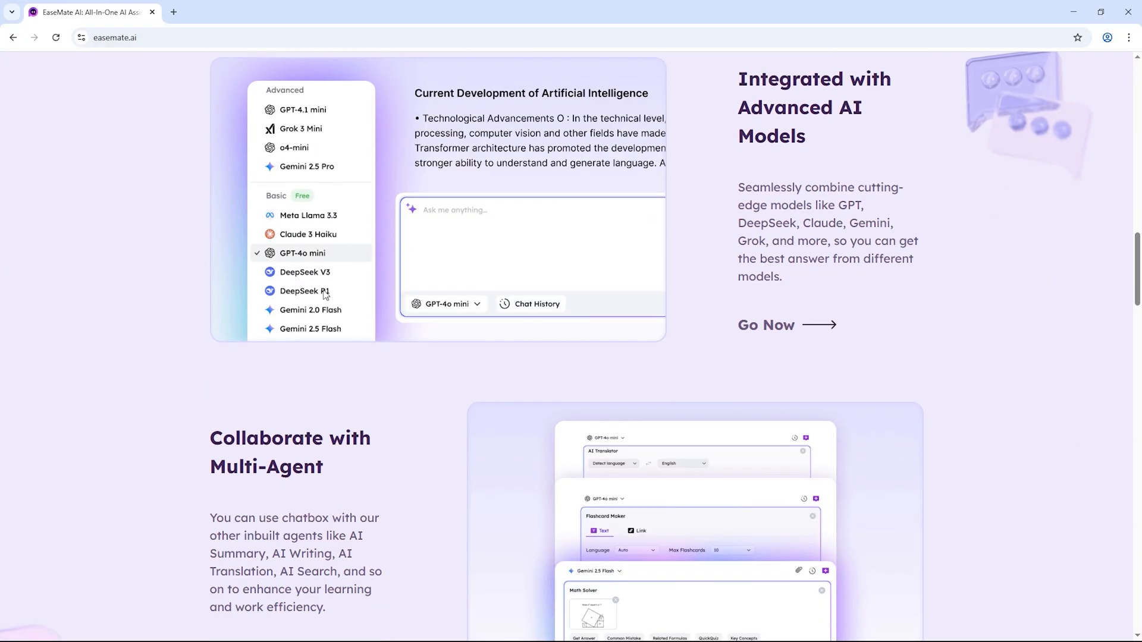
scroll(485, 332, "down", 3)
scroll(486, 328, "down", 3)
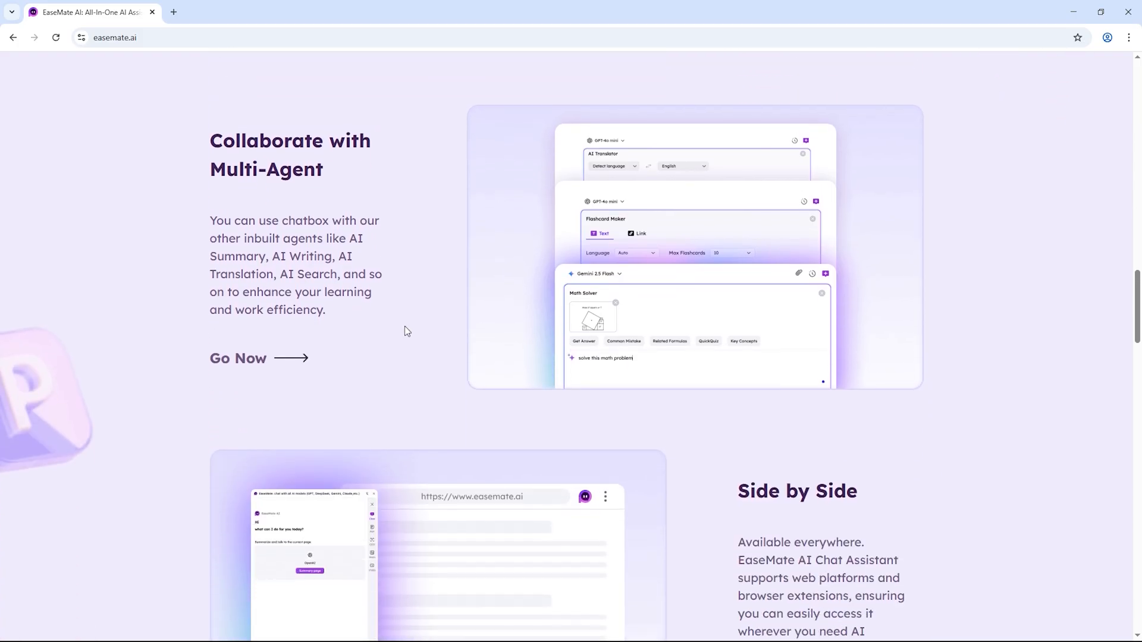
scroll(404, 331, "down", 3)
scroll(443, 339, "down", 2)
scroll(458, 343, "down", 3)
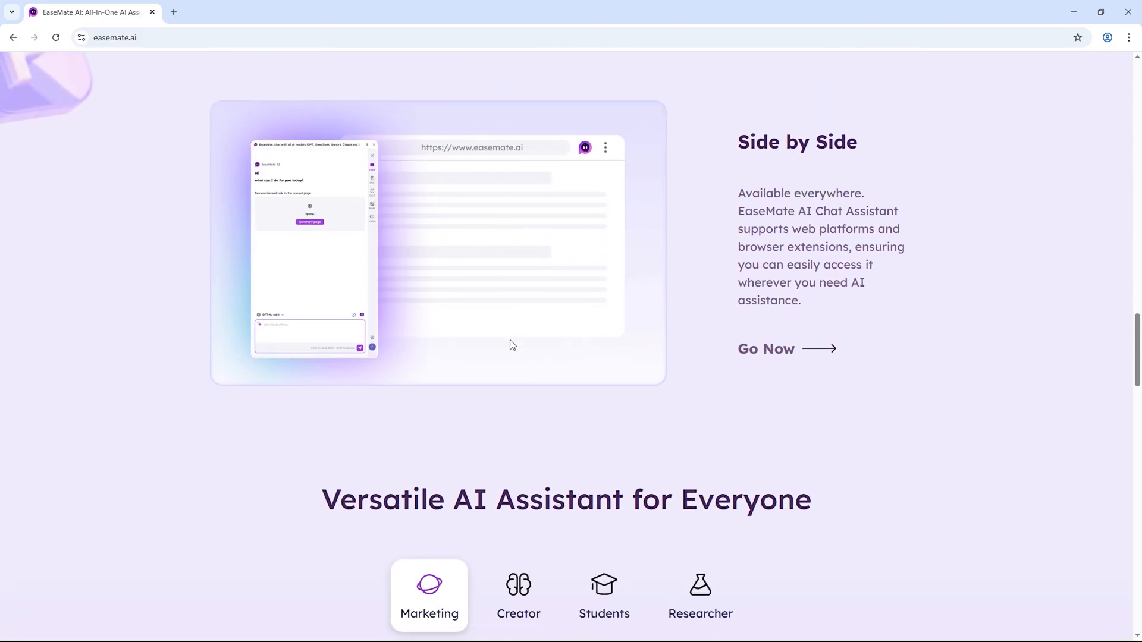
scroll(510, 339, "down", 3)
scroll(511, 340, "down", 1)
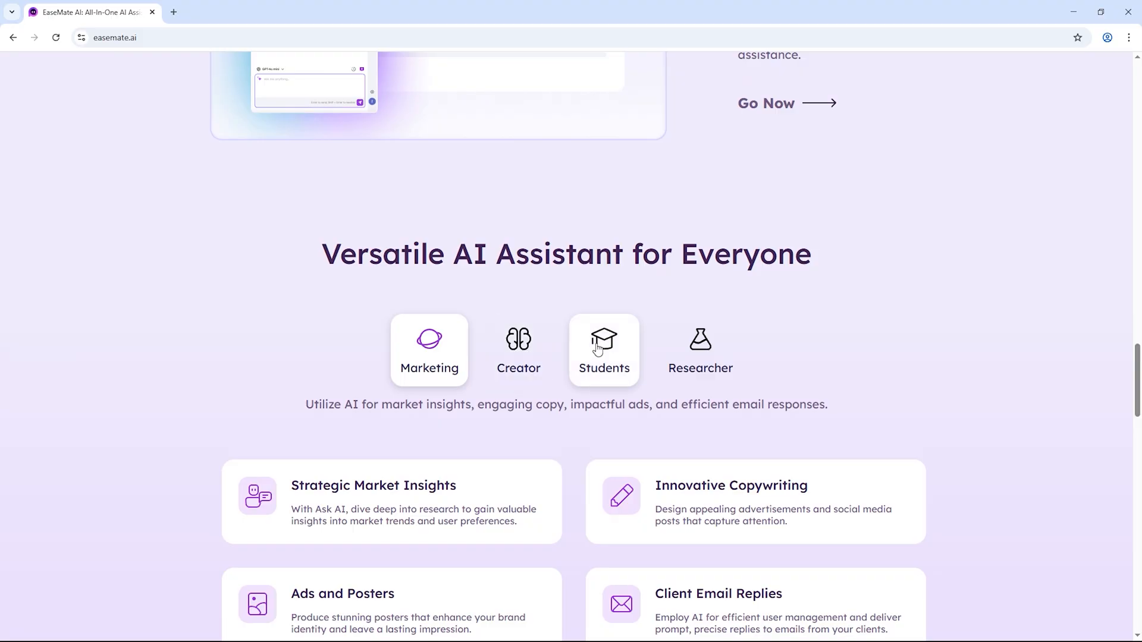
scroll(533, 346, "down", 2)
View the Creator, Students and Researcher use-case groups in turn
left_click(523, 239)
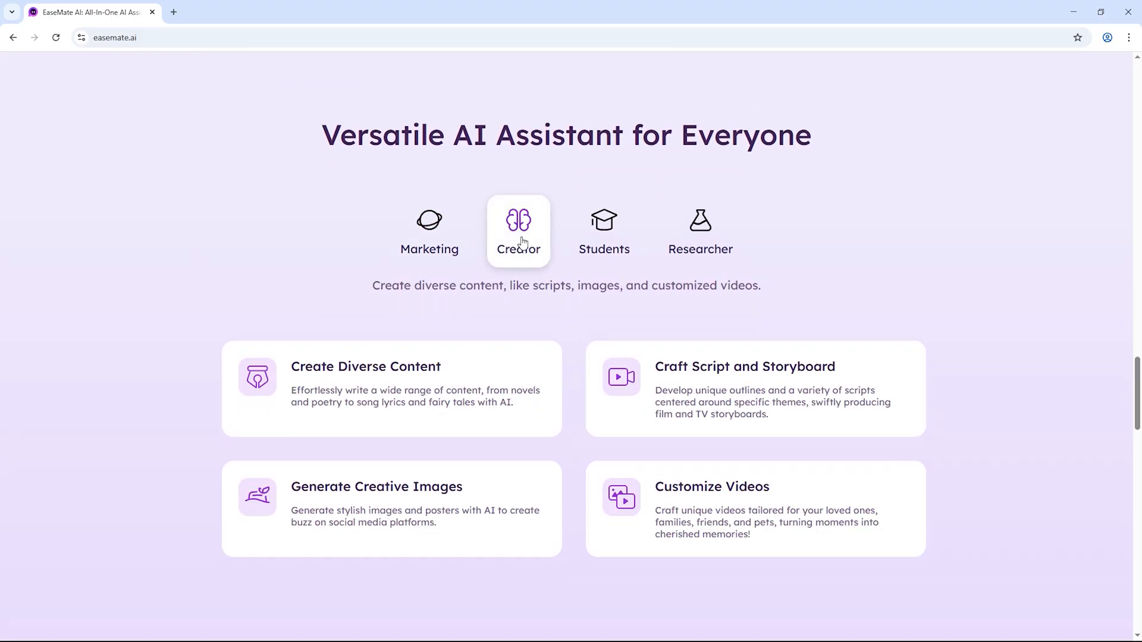
left_click(596, 239)
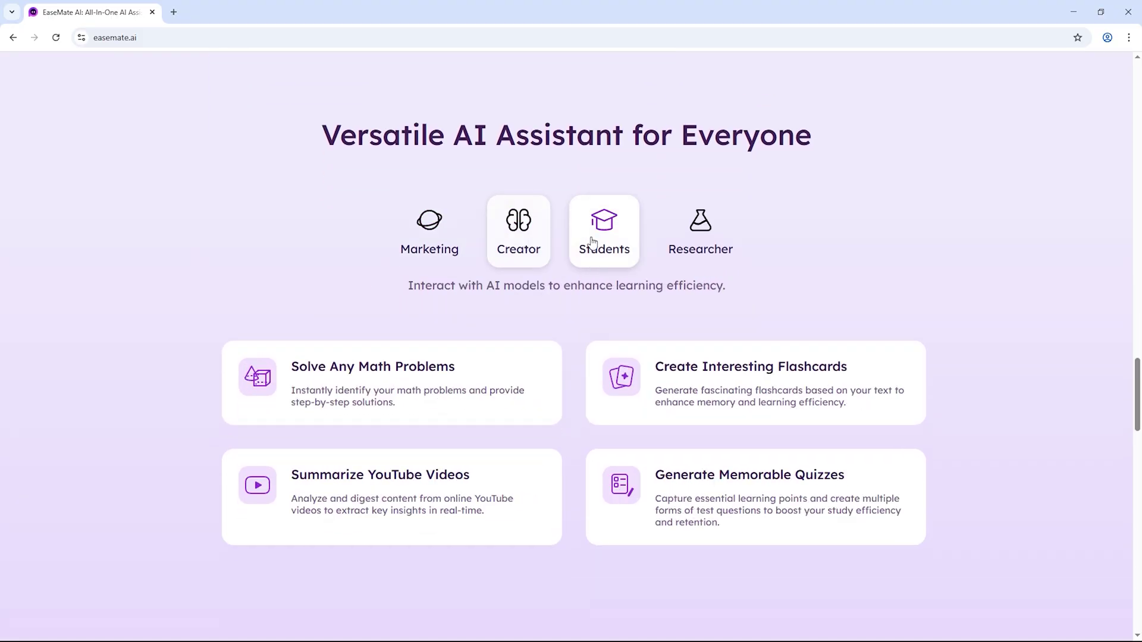
left_click(698, 241)
scroll(741, 254, "down", 2)
scroll(734, 260, "down", 3)
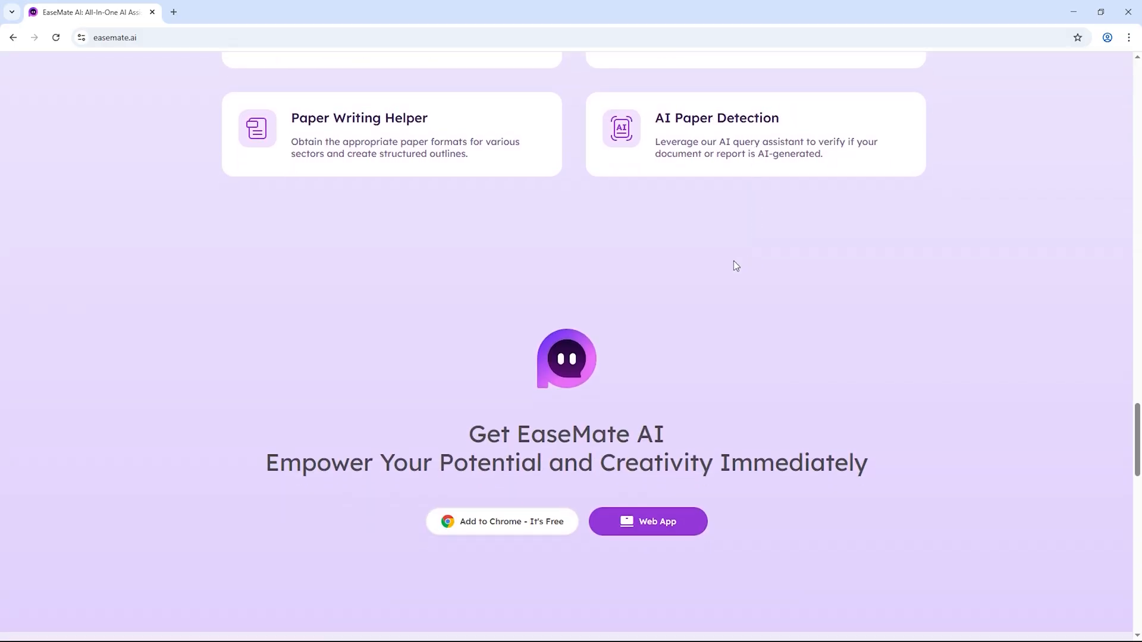
scroll(734, 261, "down", 2)
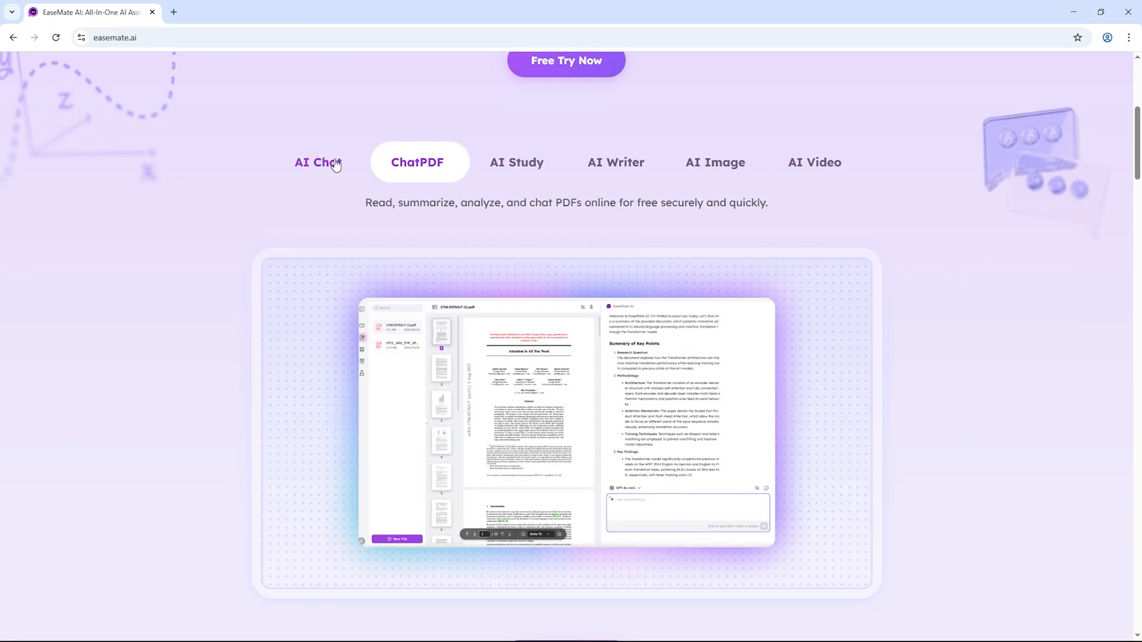
Step through the showcase demos: AI Chat, ChatPDF, AI Study, AI Writer, AI Image and AI Video
left_click(337, 164)
scroll(436, 166, "down", 1)
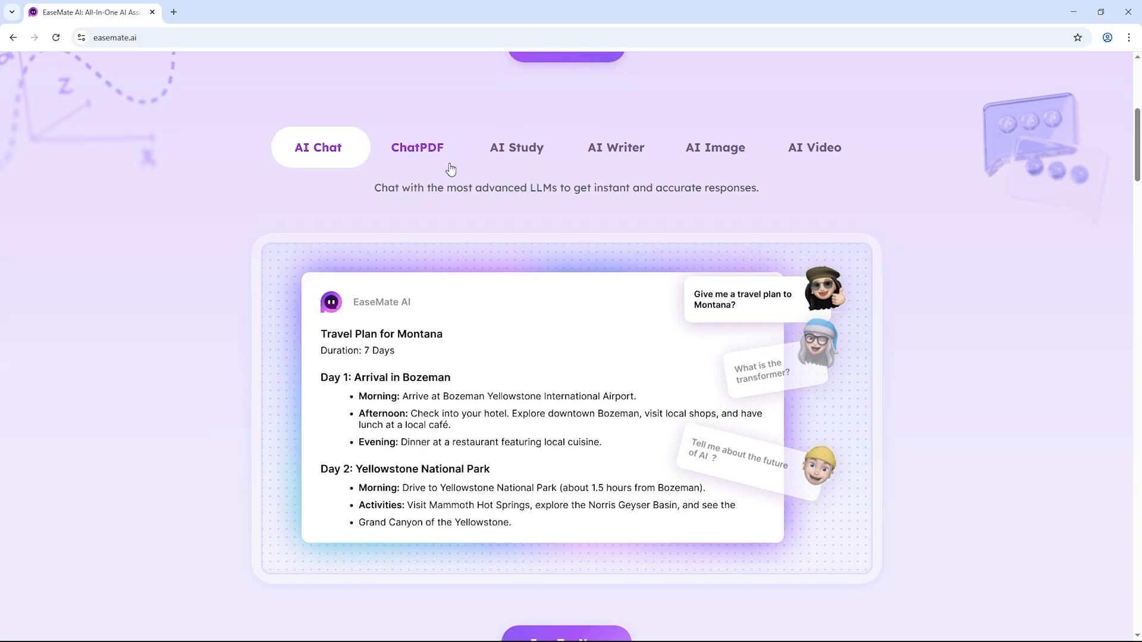
left_click(424, 105)
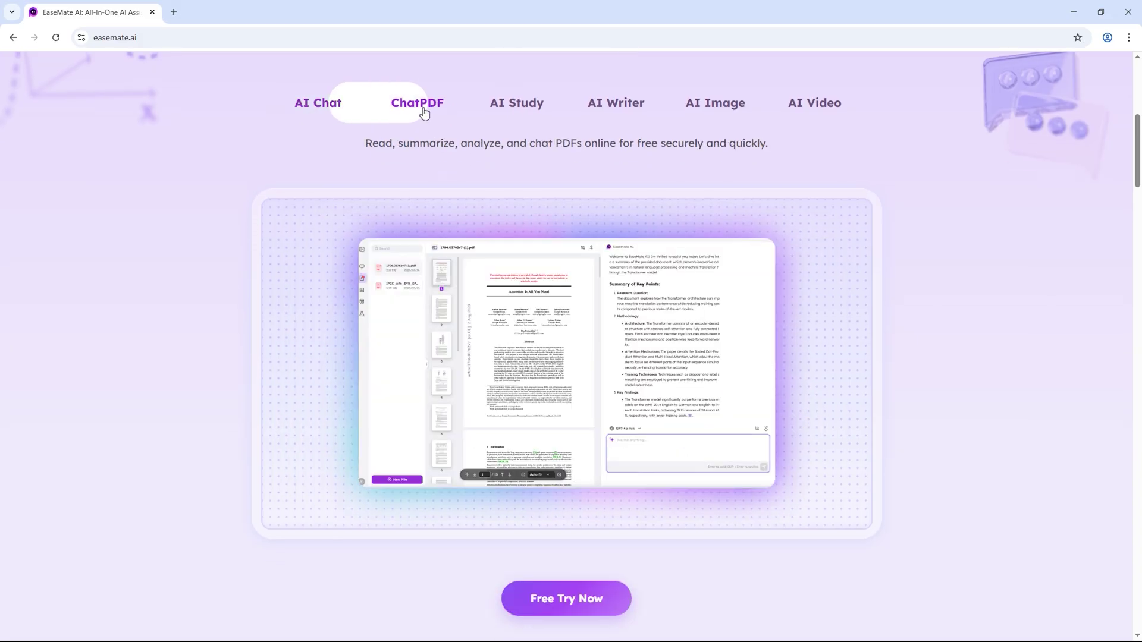
left_click(531, 107)
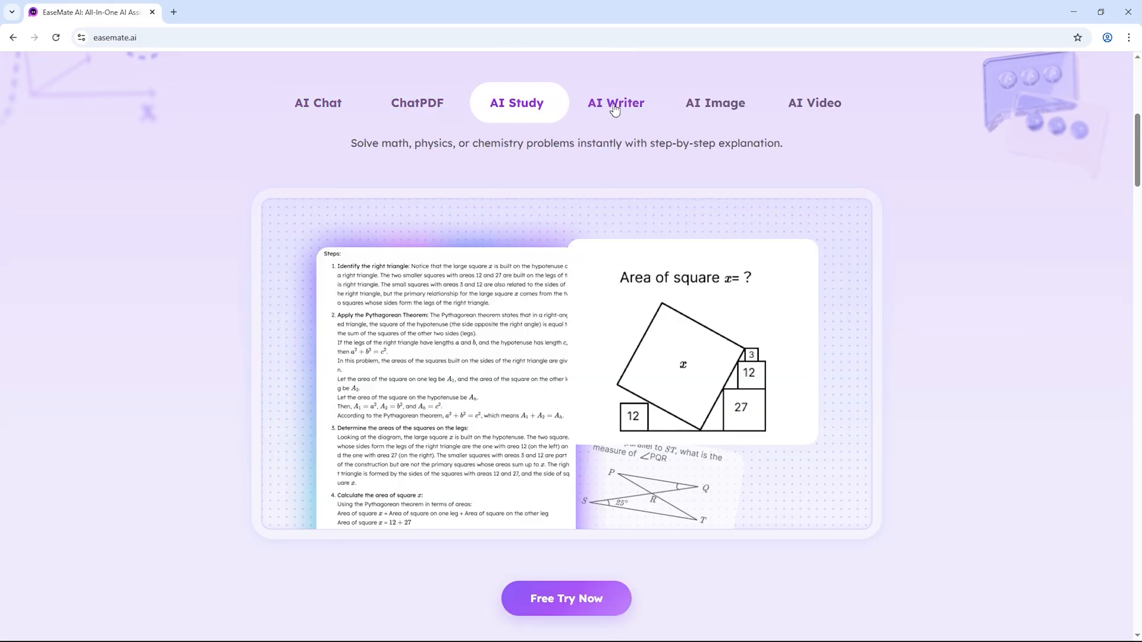
left_click(627, 109)
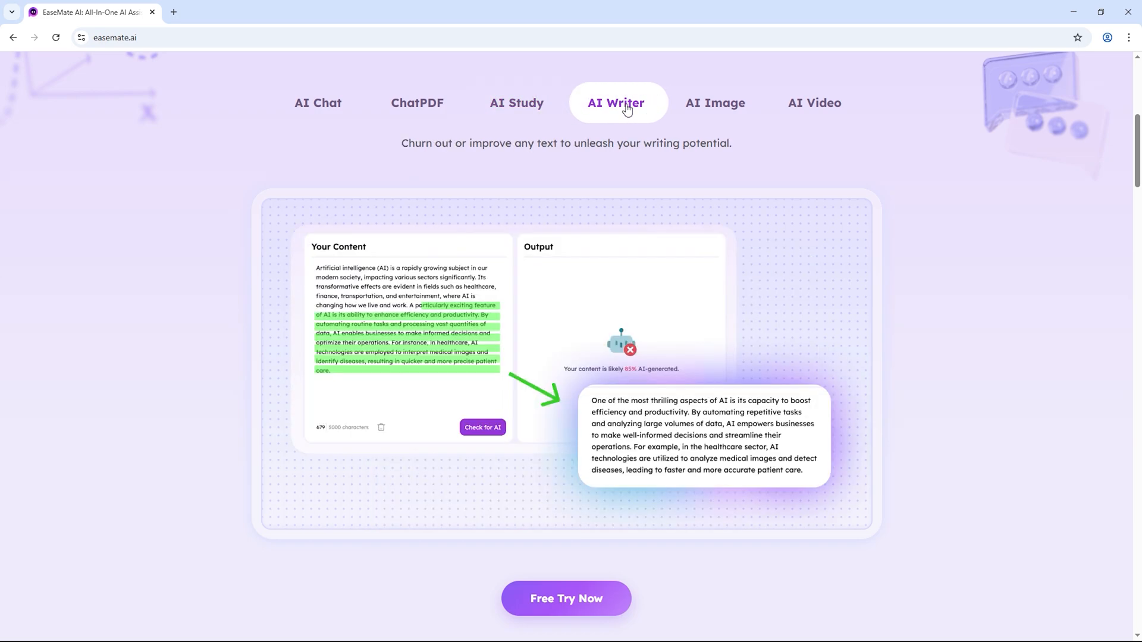
left_click(719, 106)
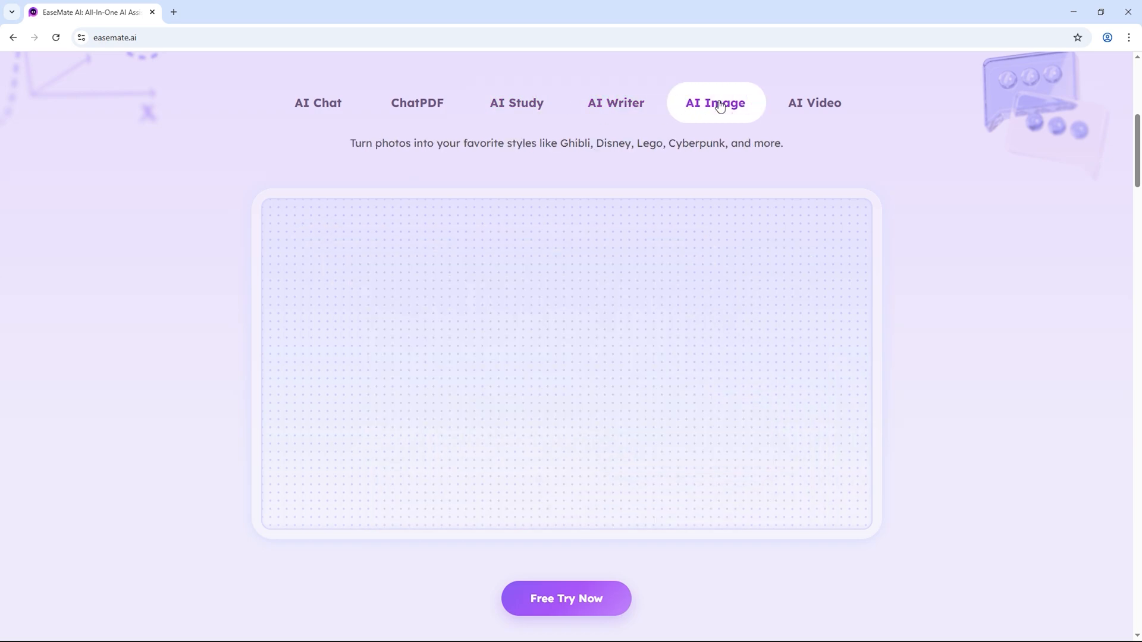
left_click(825, 108)
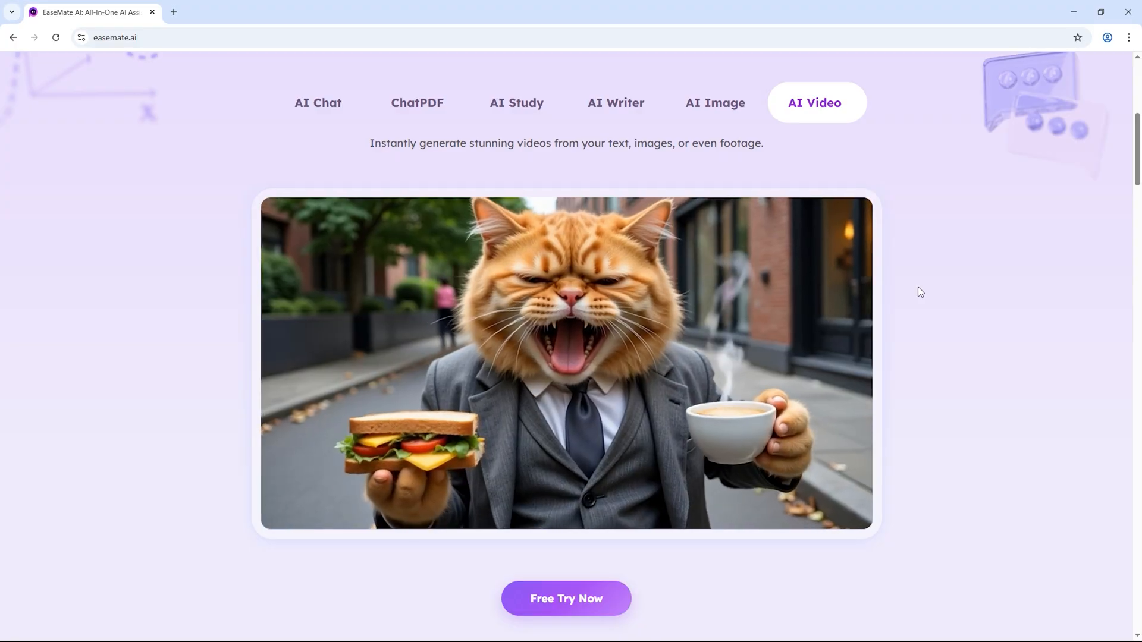
scroll(918, 287, "up", 3)
scroll(918, 287, "up", 3)
scroll(918, 286, "up", 2)
scroll(641, 286, "up", 1)
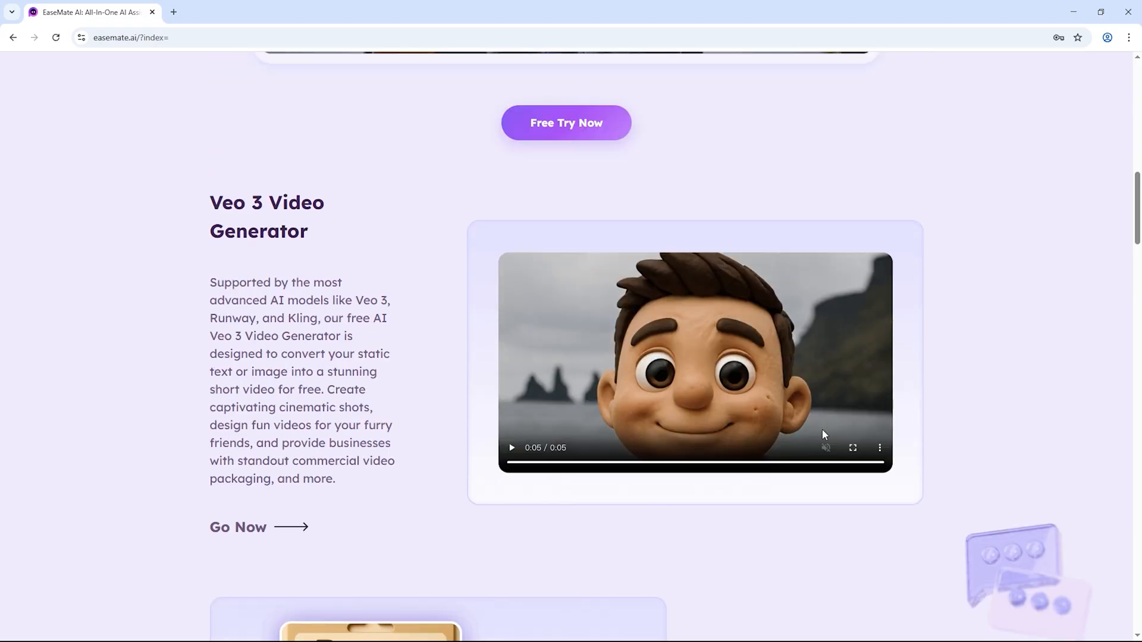
scroll(532, 455, "down", 5)
scroll(549, 360, "down", 8)
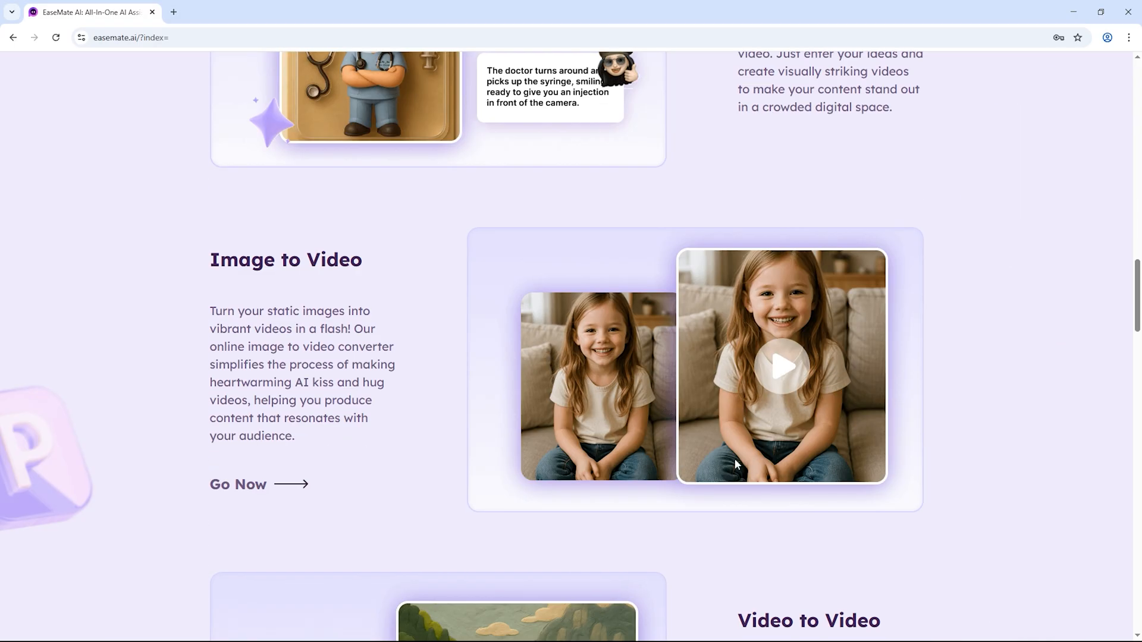
scroll(734, 459, "down", 6)
scroll(427, 336, "down", 2)
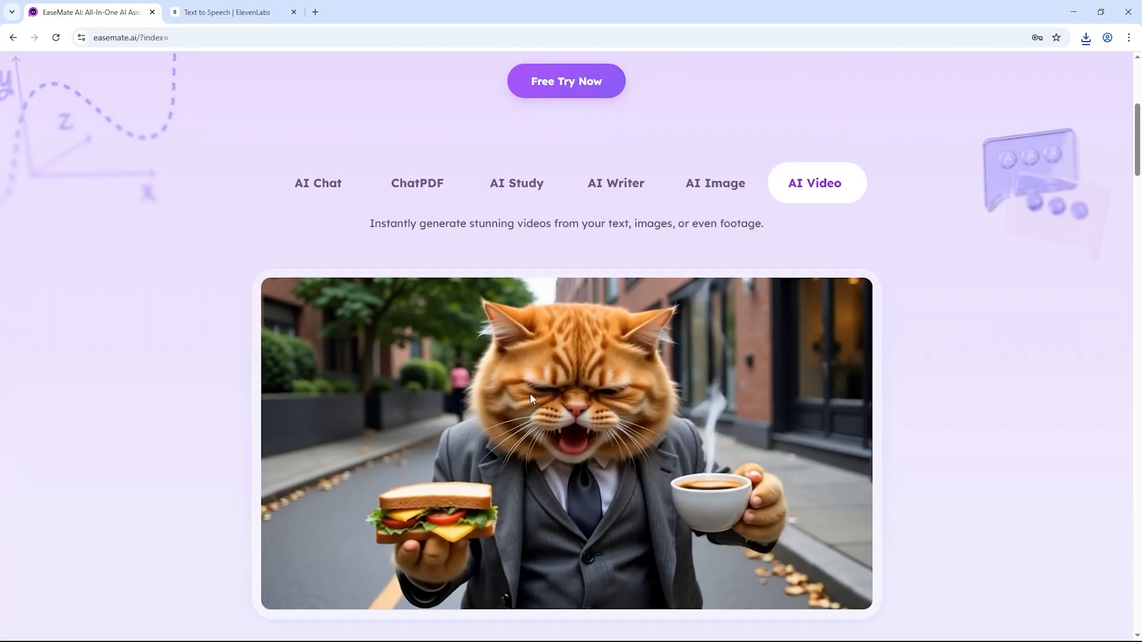
scroll(806, 408, "up", 3)
Launch the EaseMate AI web app via Free Try Now, landing on the AI Chat page
left_click(566, 406)
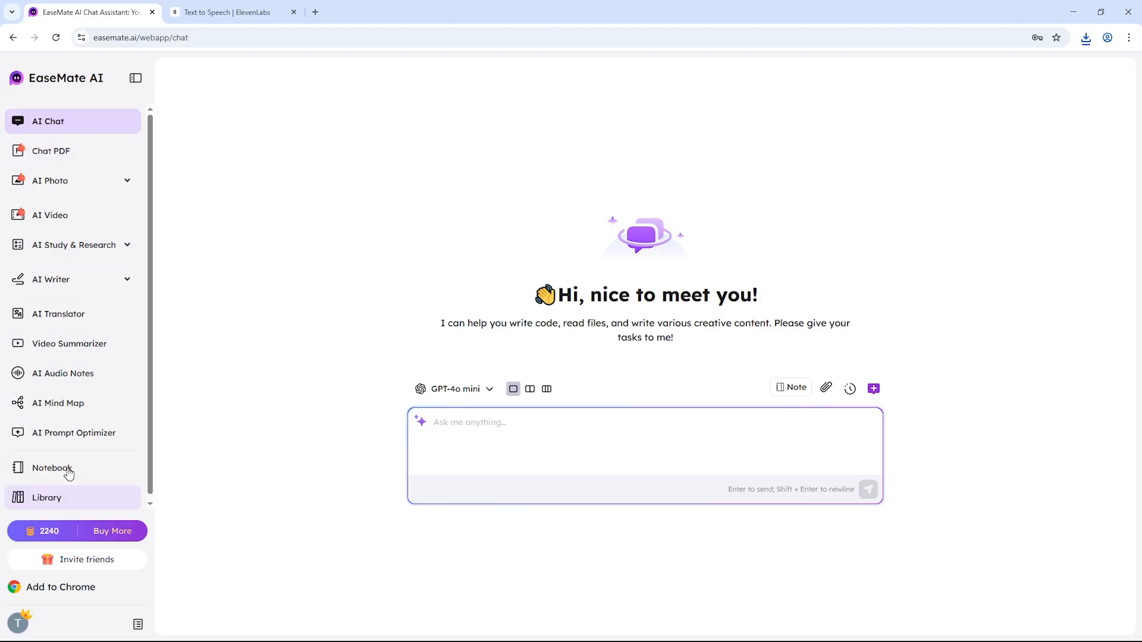
Enter the AI Video Generator and flip through its sample clips
left_click(50, 215)
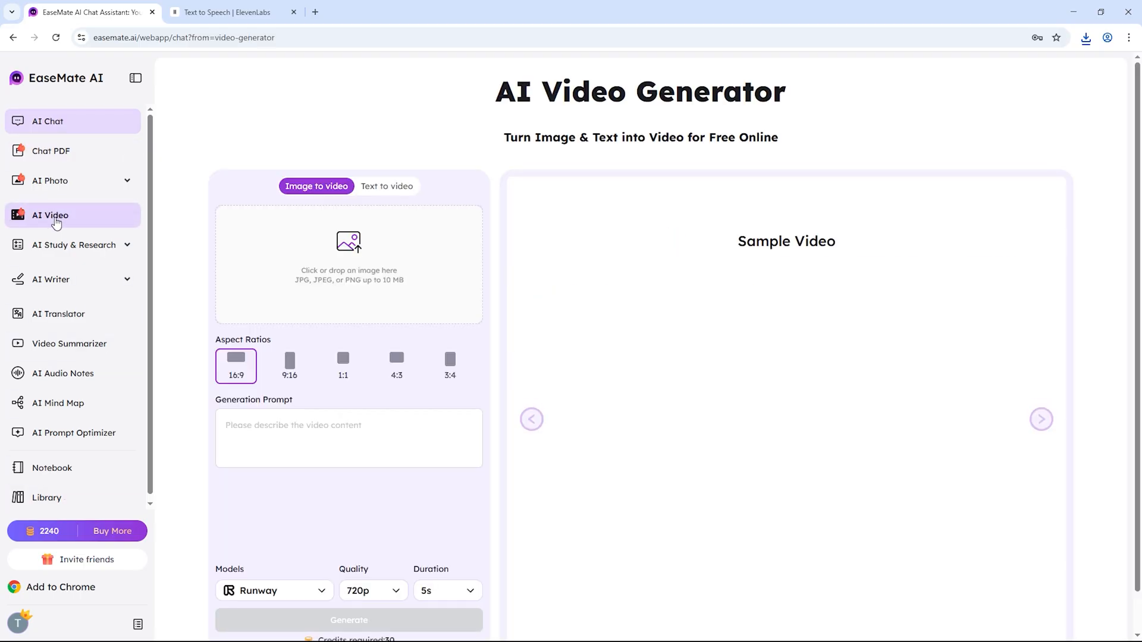
scroll(842, 447, "down", 1)
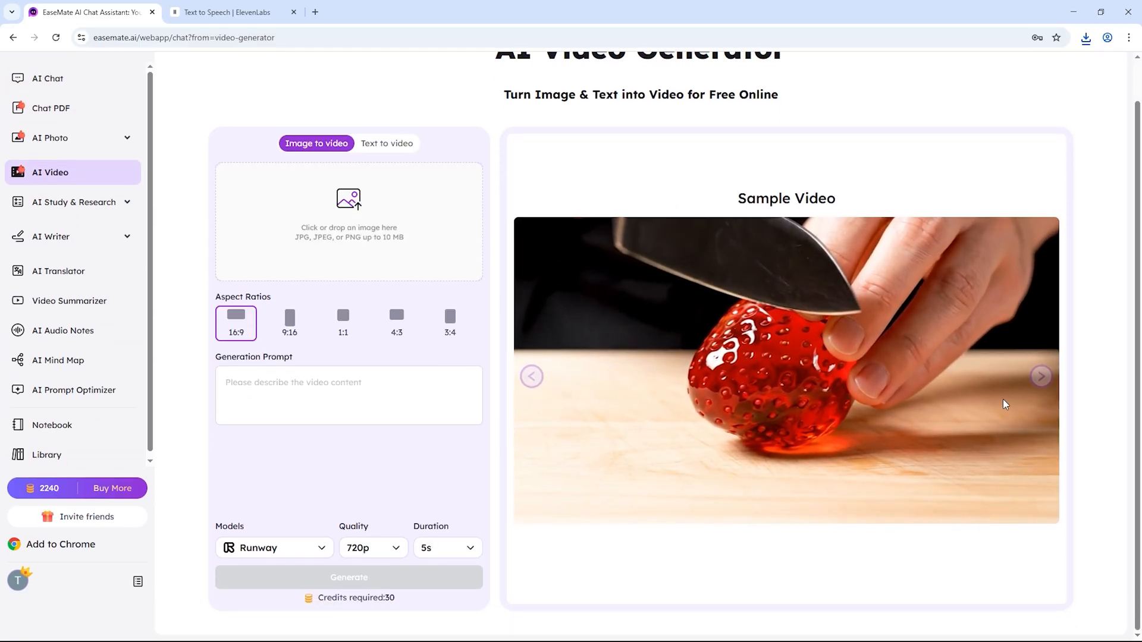
scroll(843, 446, "up", 1)
left_click(1040, 419)
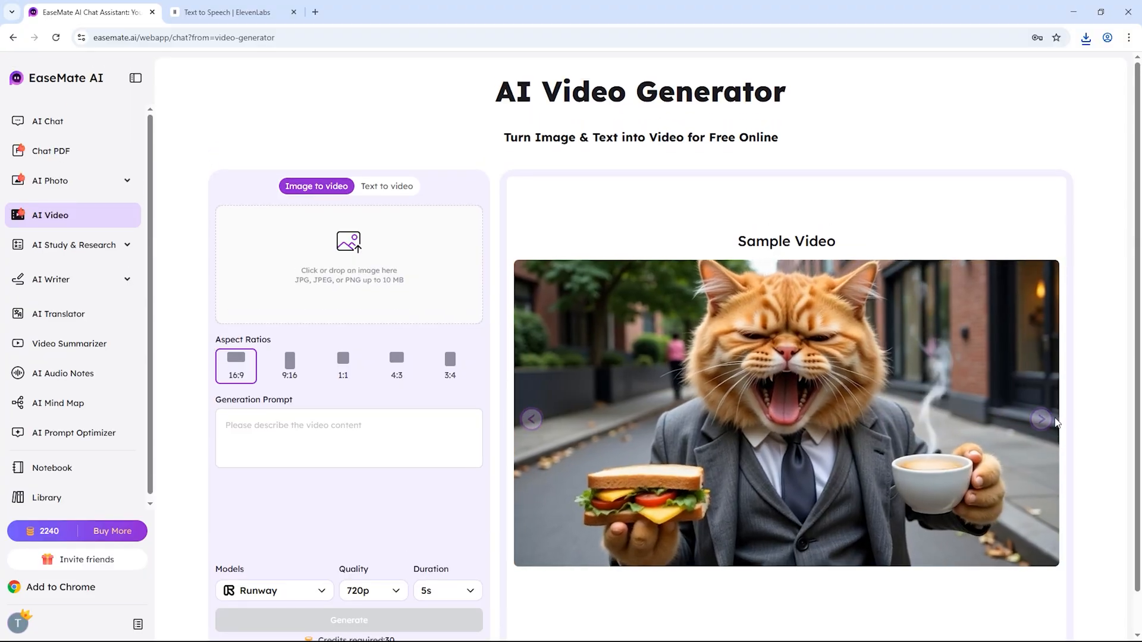
left_click(1040, 418)
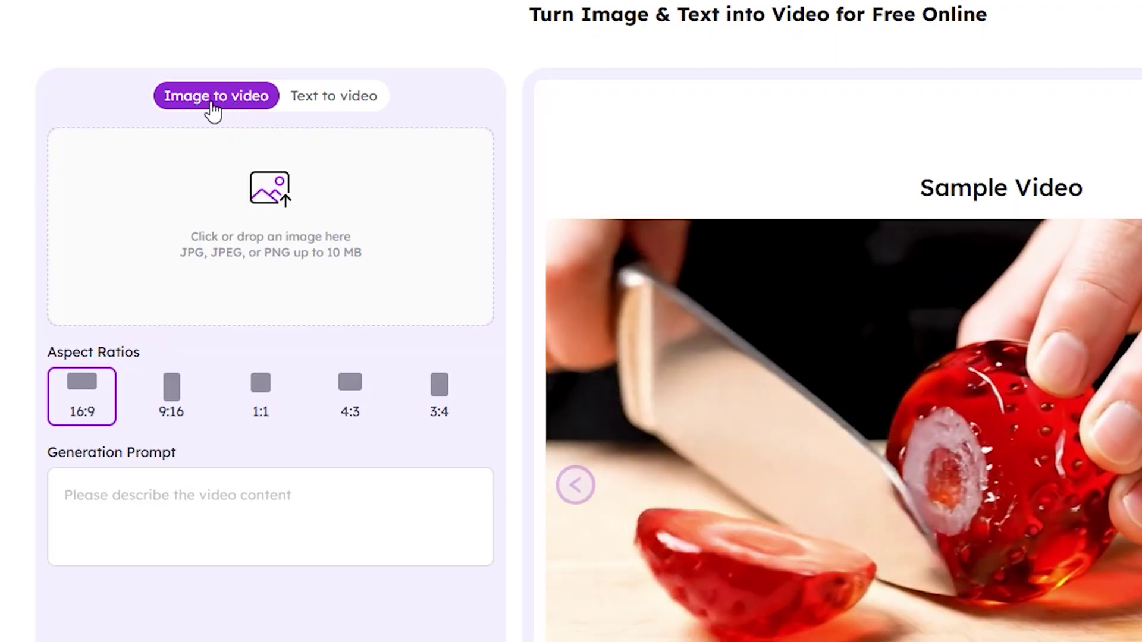
Settle on Text to video mode after toggling modes, with the caret in the prompt box
left_click(330, 98)
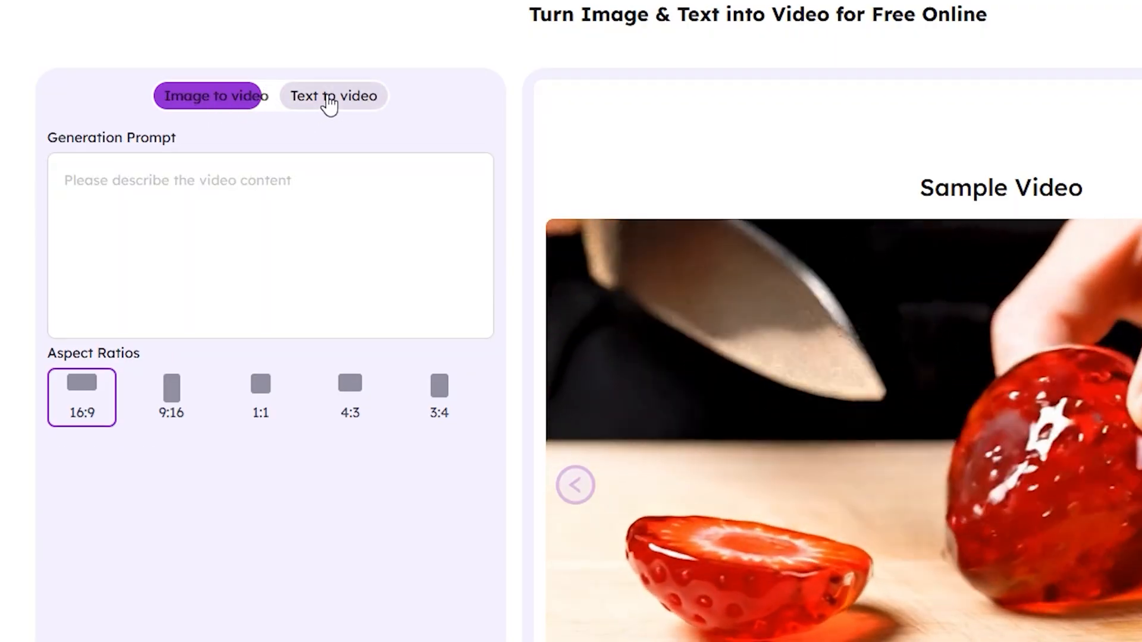
left_click(223, 98)
left_click(311, 103)
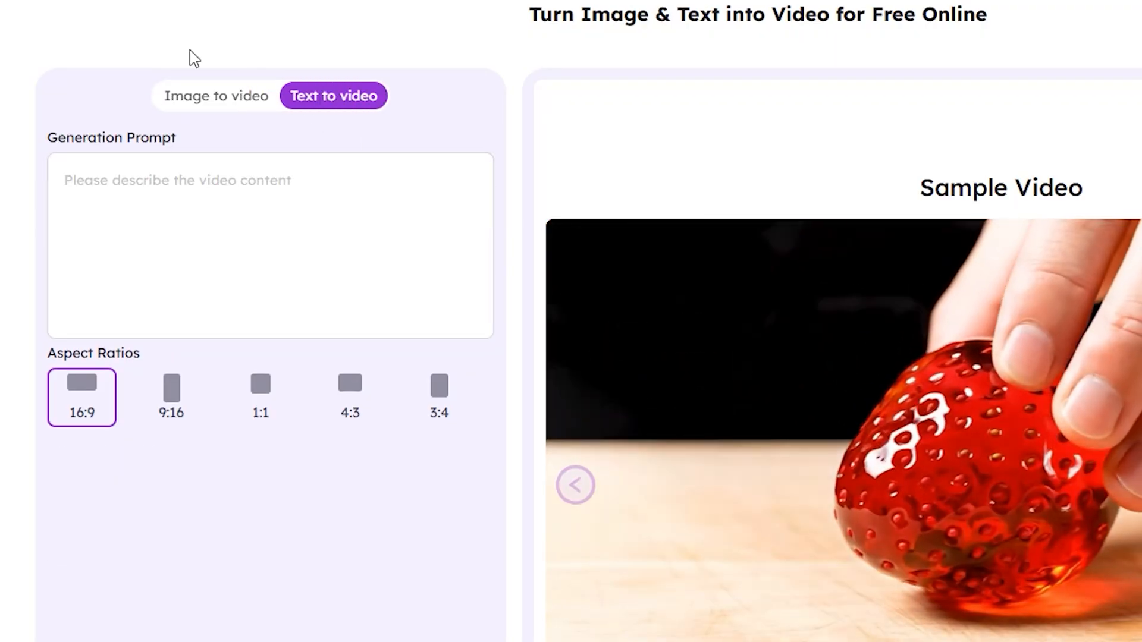
left_click_drag(268, 96, 252, 96)
left_click(217, 95)
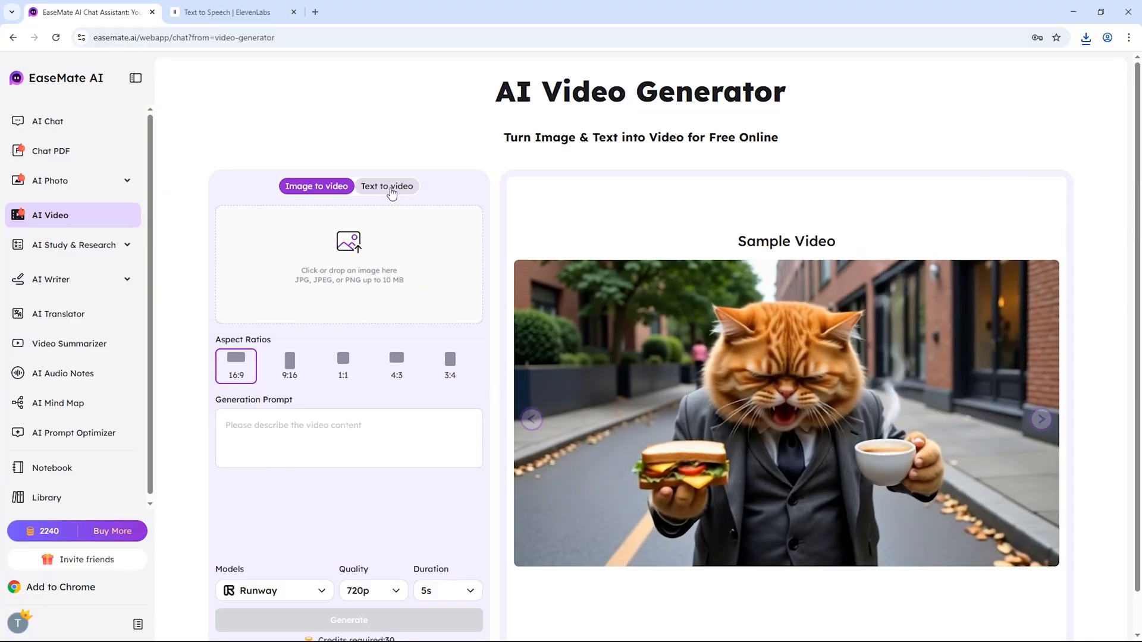
left_click(345, 105)
left_click(352, 238)
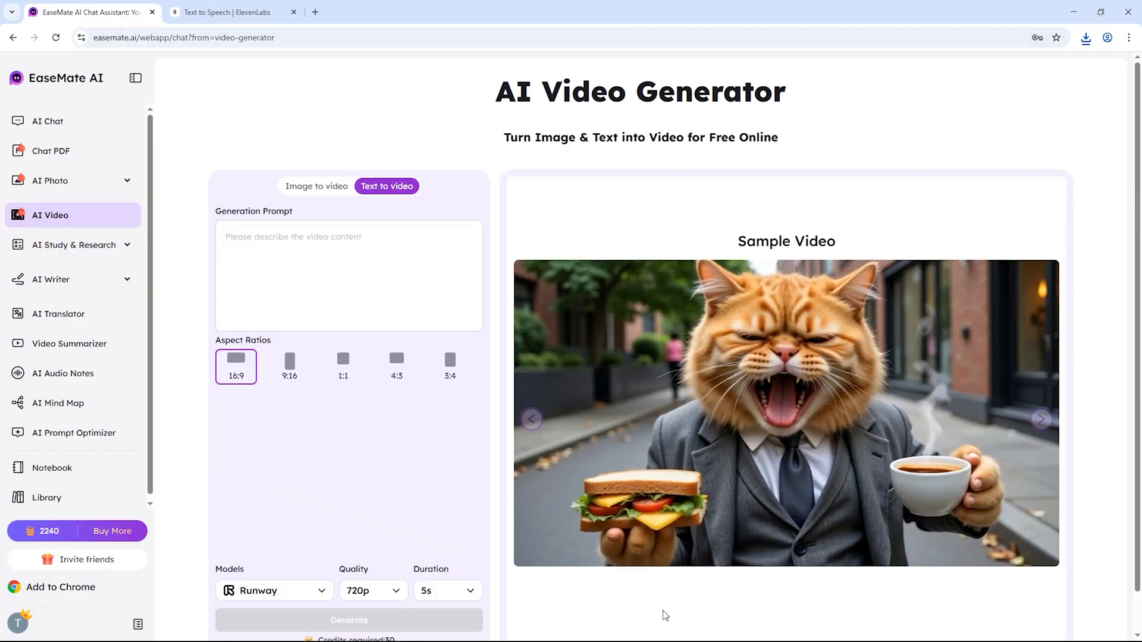
scroll(594, 527, "down", 1)
left_click(322, 270)
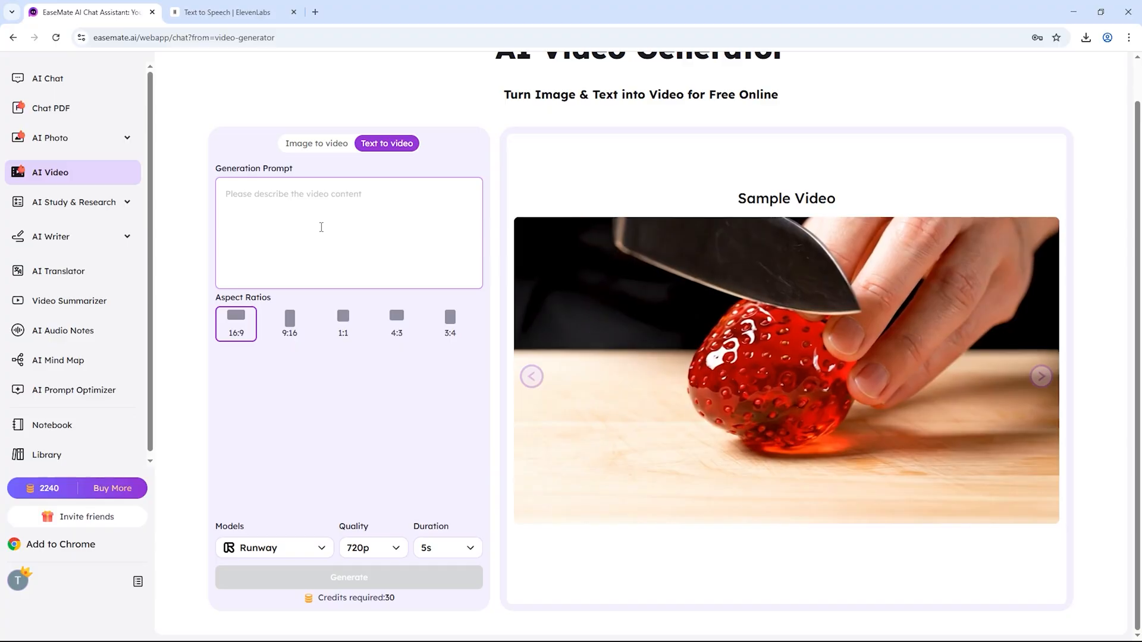
Paste the neon-lit futuristic city prompt and highlight it to review the wording
type("'Create a futuristic city at night with neon lights, flying cars, robots walking, and digital billboards. Add light rain and cinematic vibes.'")
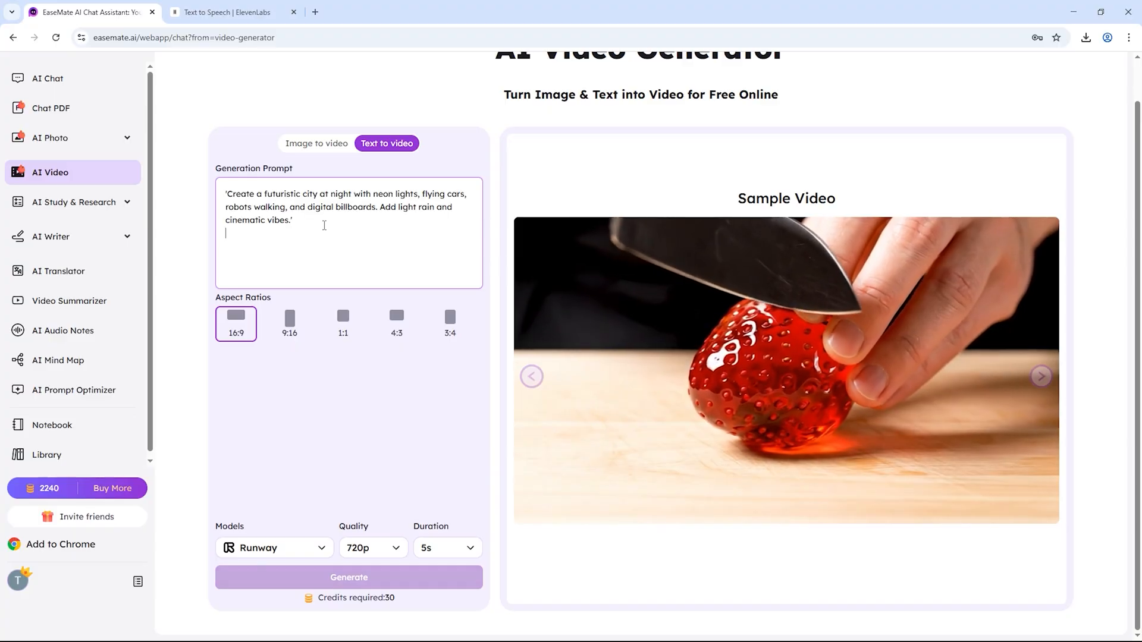
mouse_move(228, 194)
left_mouse_down()
mouse_move(462, 193)
mouse_move(300, 207)
mouse_move(339, 184)
left_mouse_up()
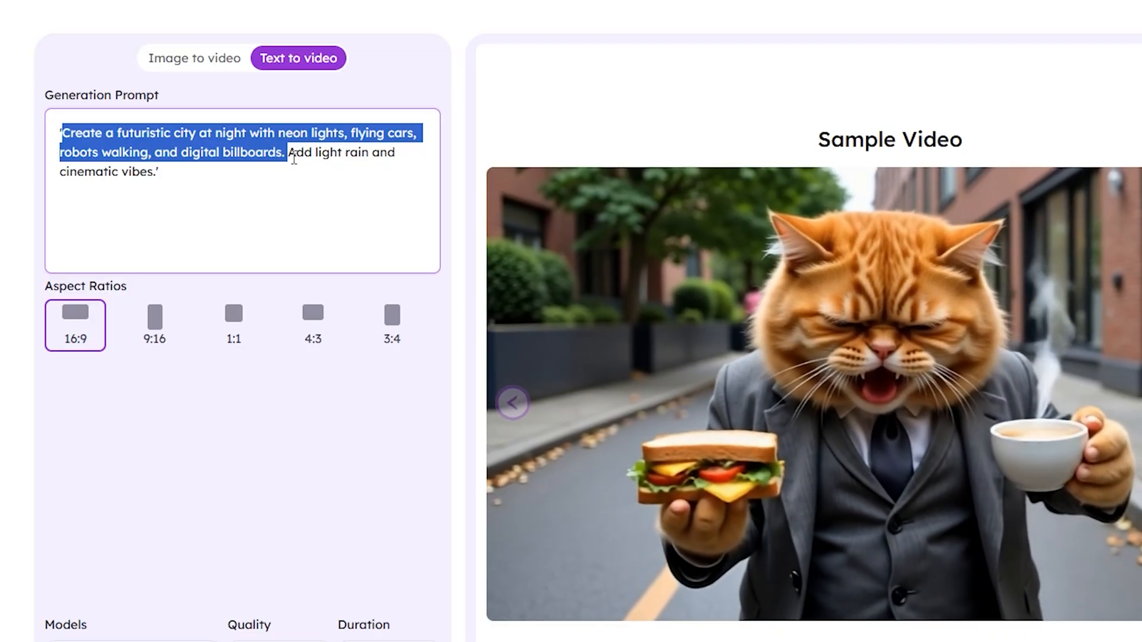
left_click_drag(293, 158, 396, 158)
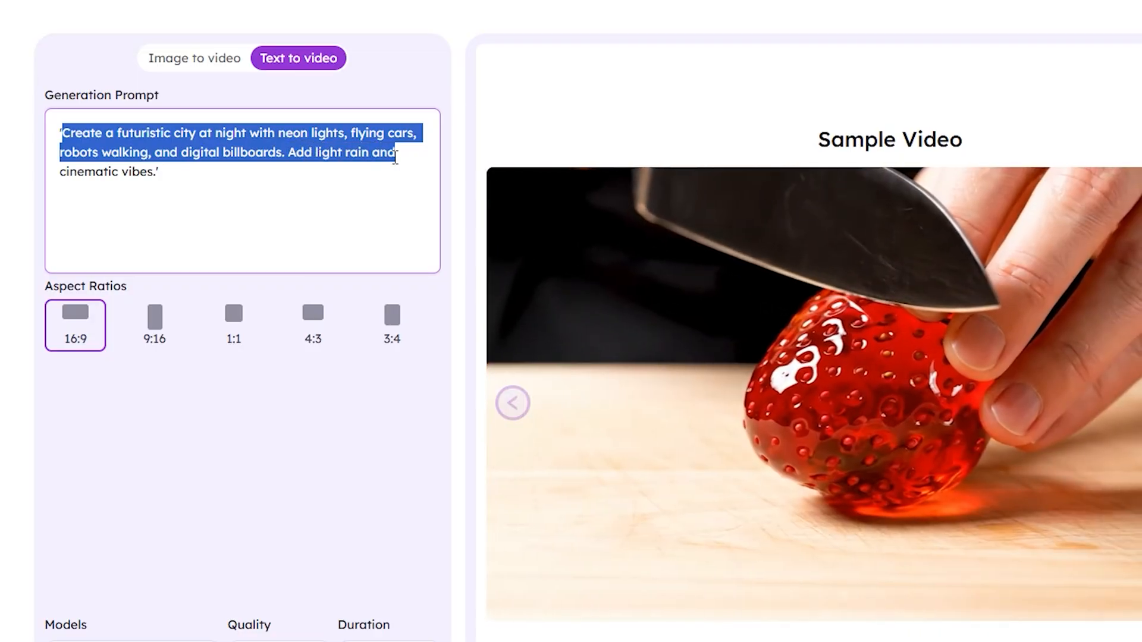
mouse_move(396, 158)
left_mouse_down()
mouse_move(90, 173)
mouse_move(162, 172)
left_mouse_up()
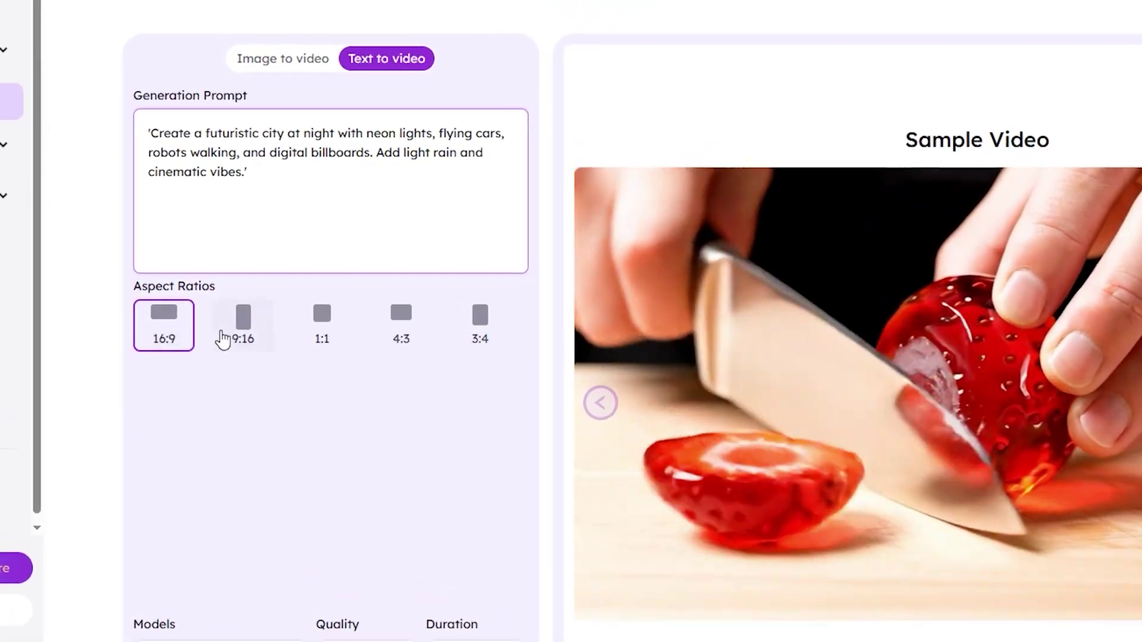
Try the 9:16 and other aspect ratios, then return to 16:9
left_click(155, 326)
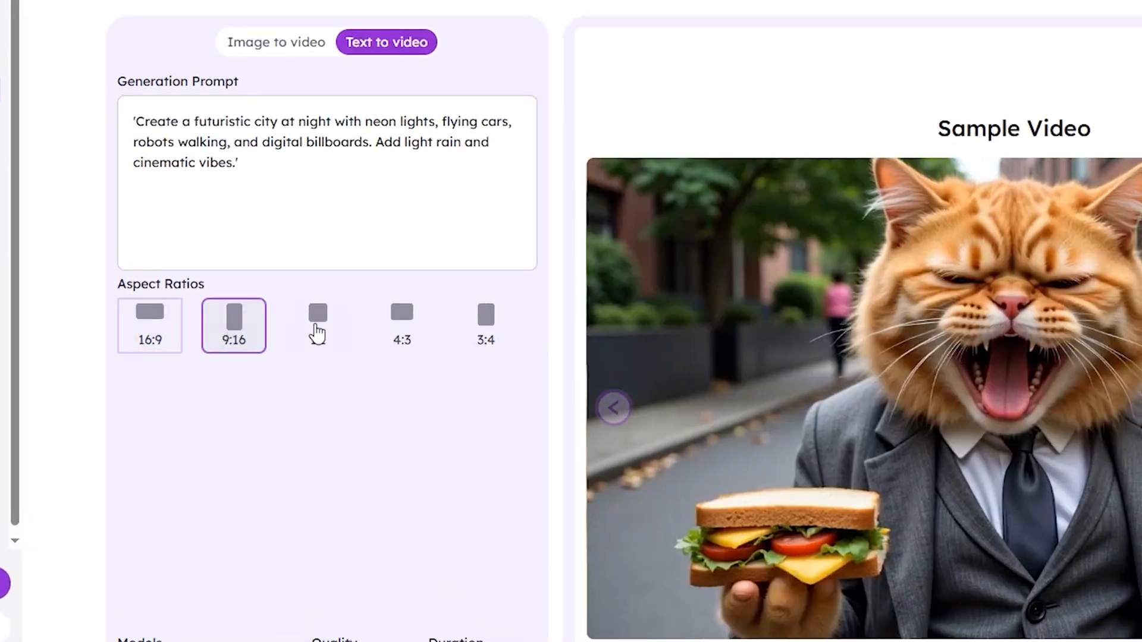
left_click(402, 323)
left_click(485, 323)
left_click(149, 322)
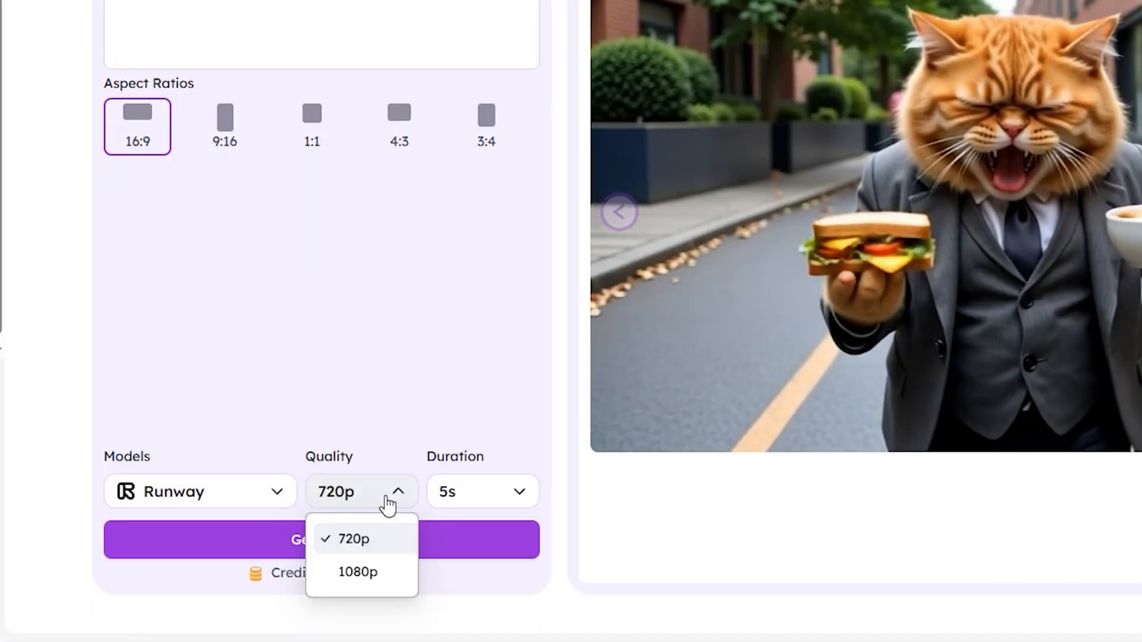
Keep 720p quality and 5-second duration, then generate the Runway neon city video
left_click(358, 572)
left_click(353, 539)
left_click(481, 491)
left_click(464, 572)
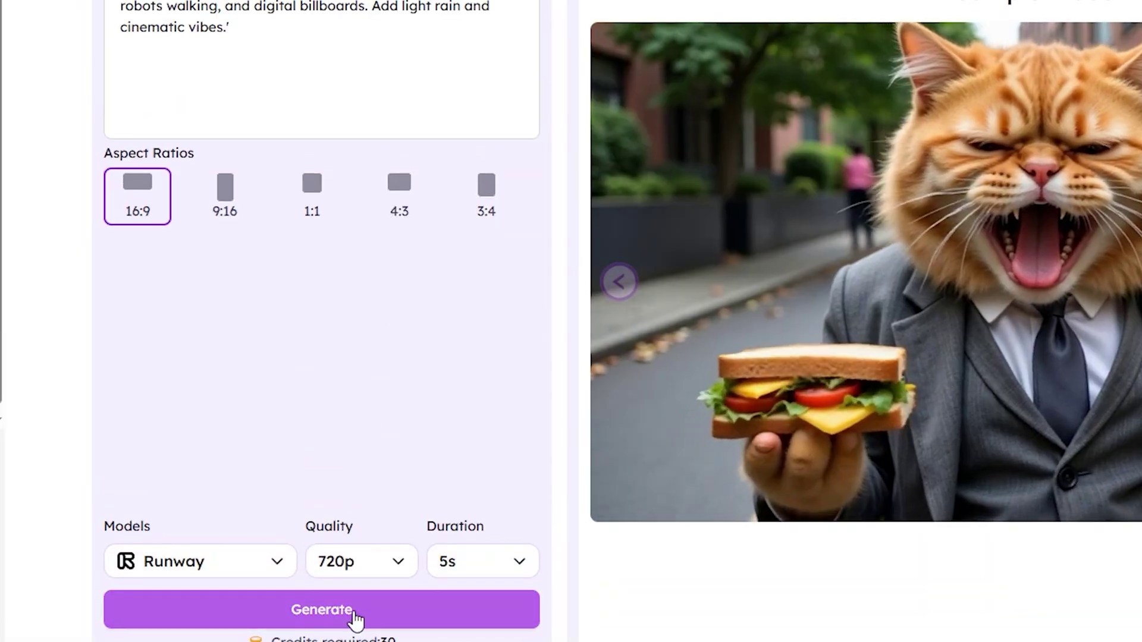
left_click(322, 540)
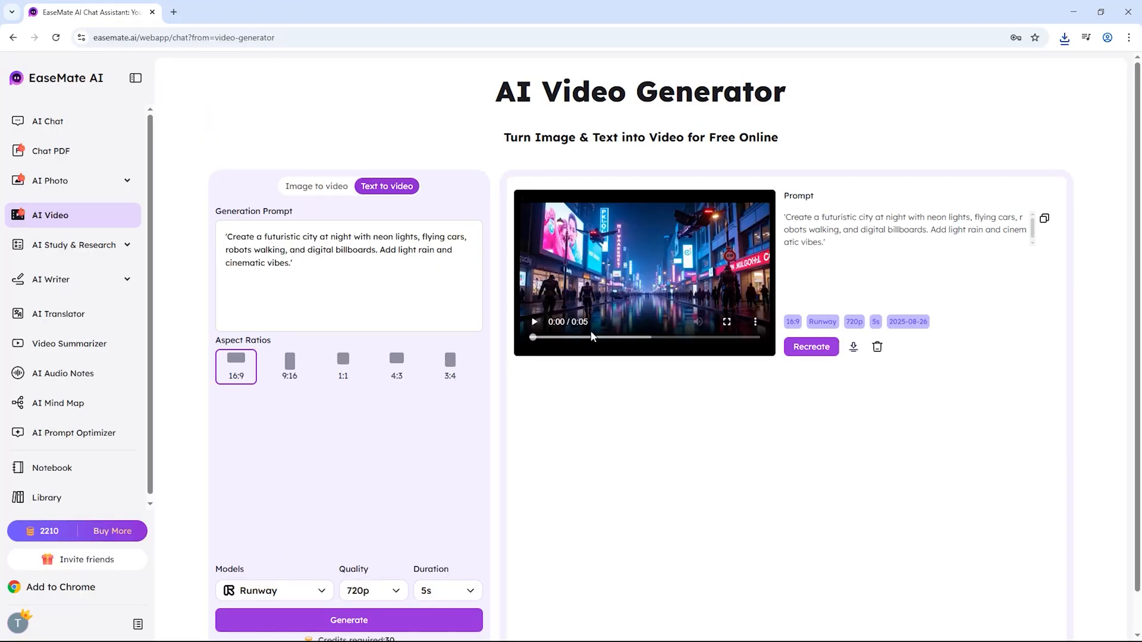
Play the finished 5-second neon city clip and download it
left_click(535, 323)
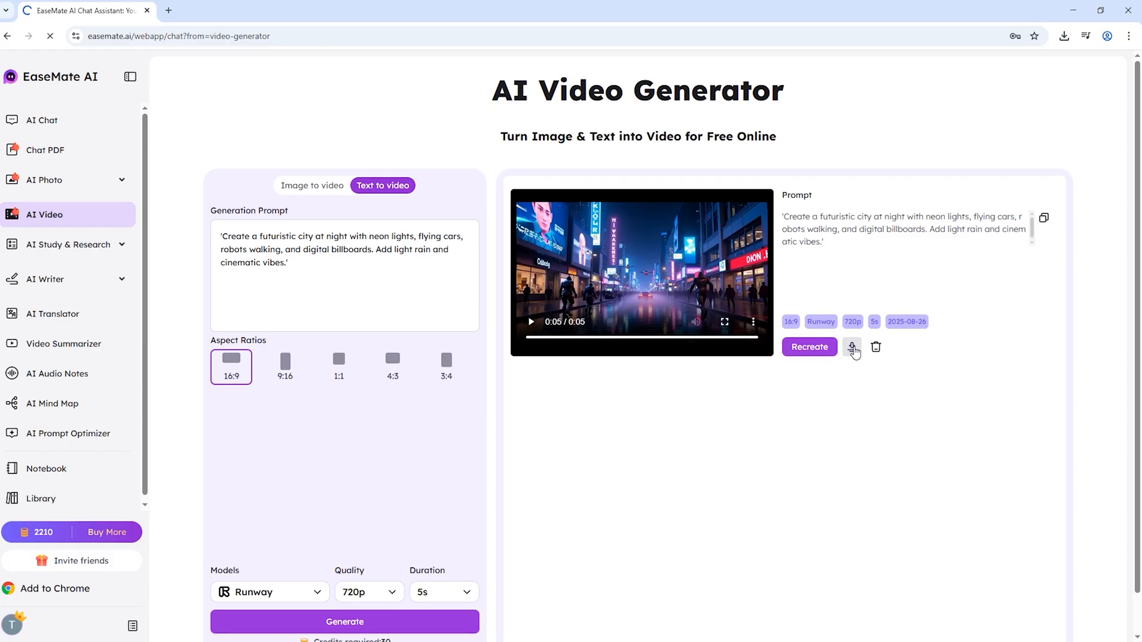
left_click(852, 348)
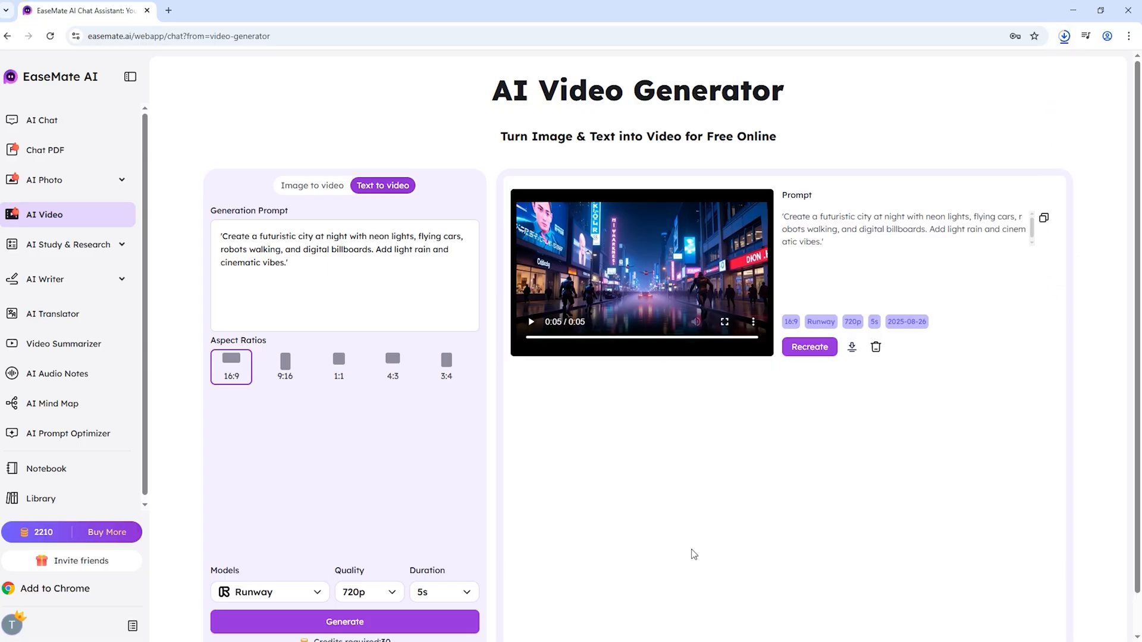
Replace the neon city prompt with the golden-hour aerial New York City prompt
left_click_drag(388, 274, 223, 225)
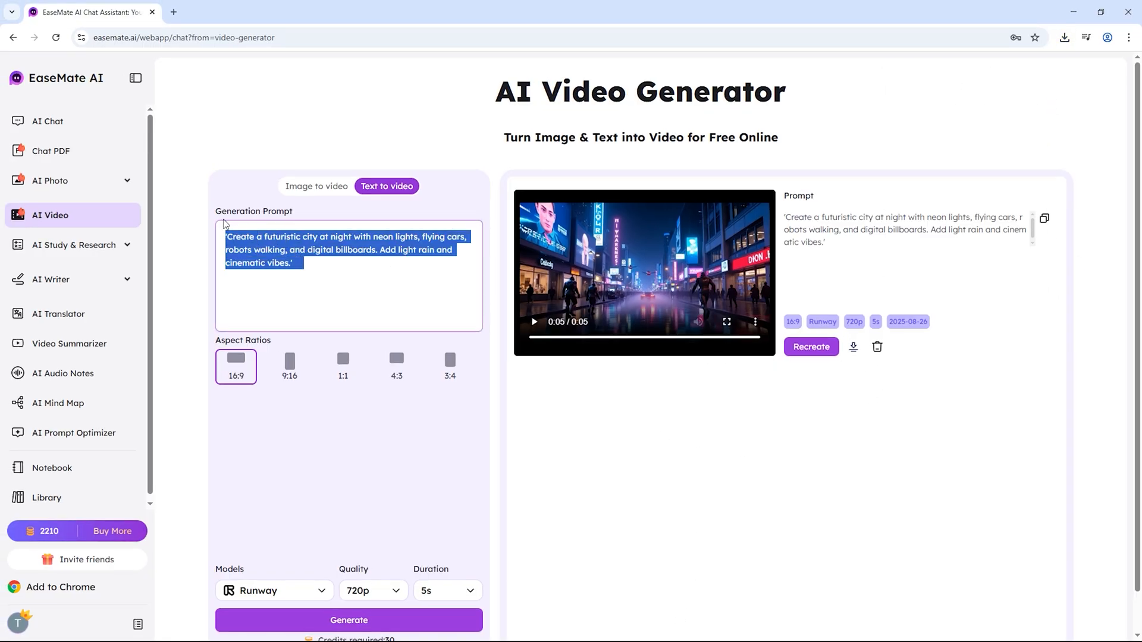
key("Delete")
right_click(302, 236)
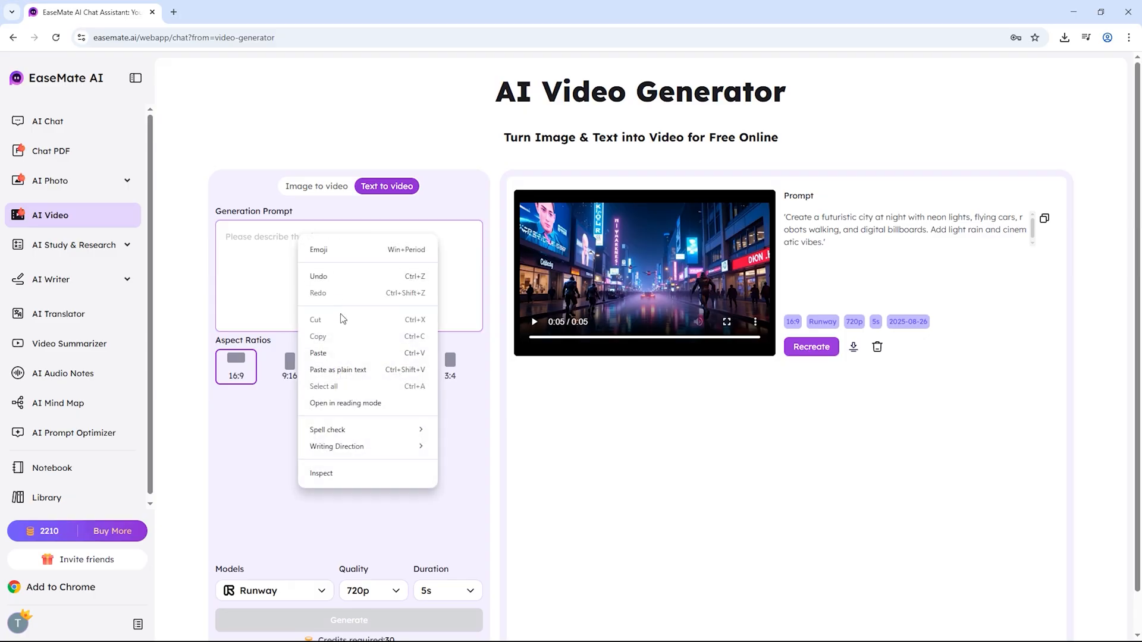
left_click(338, 352)
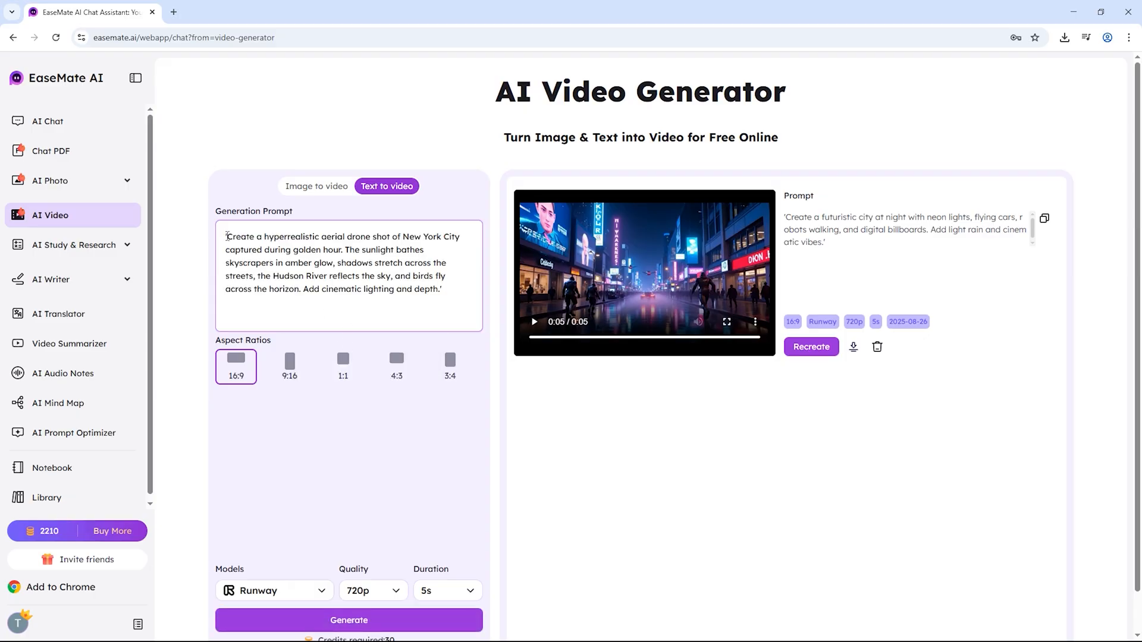
Highlight the New York prompt phrase by phrase to review it, then clear the highlight
left_click_drag(226, 236, 403, 236)
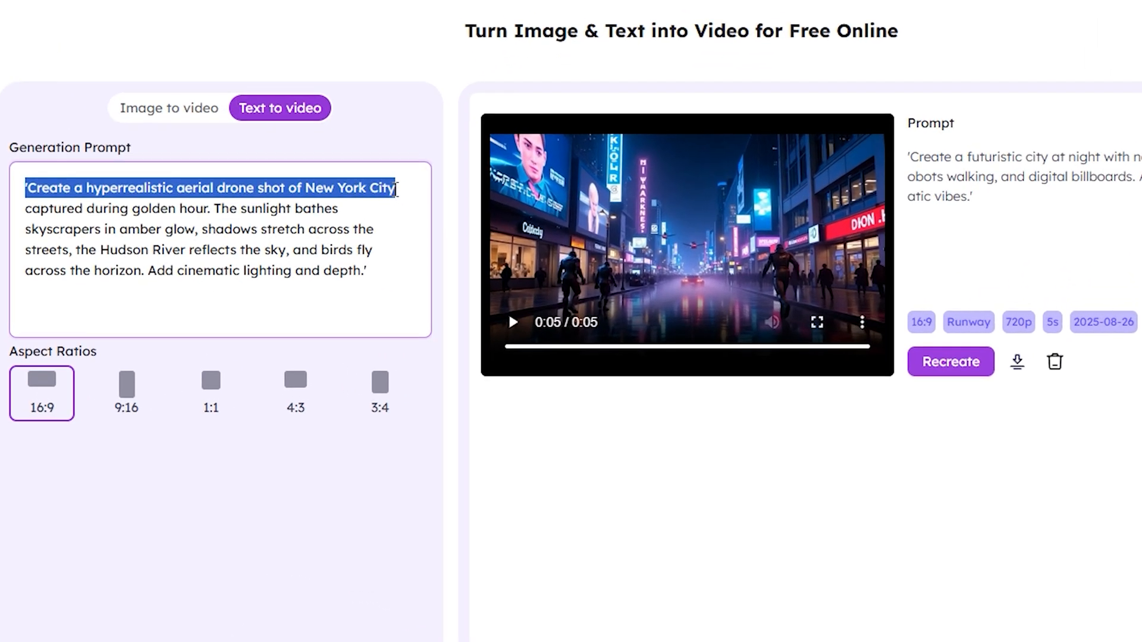
left_click_drag(398, 189, 208, 210)
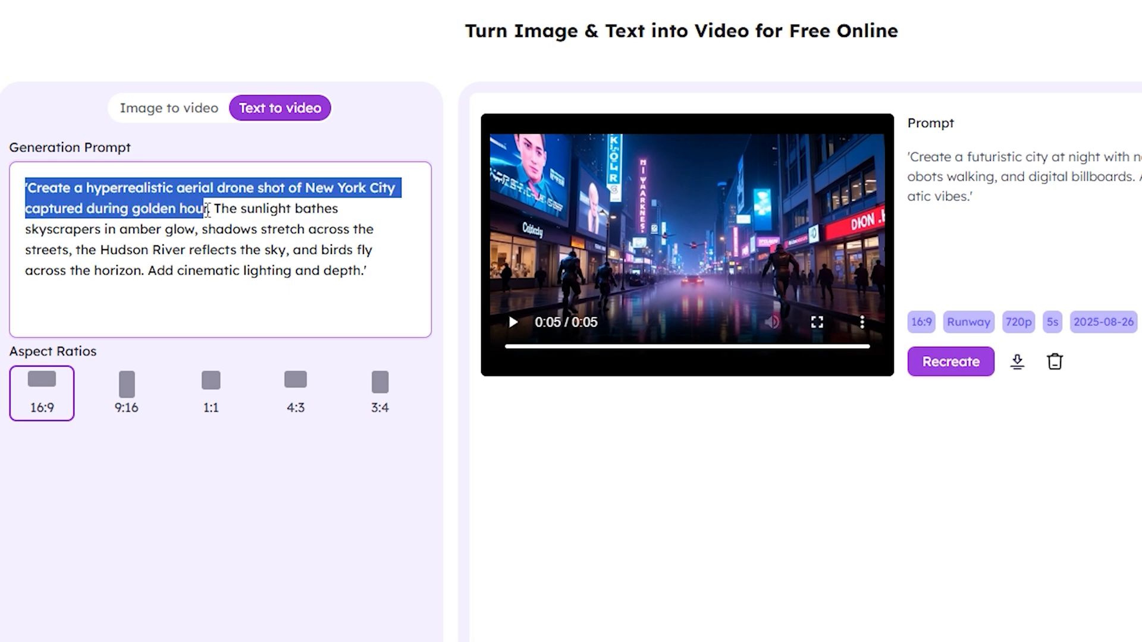
mouse_move(208, 209)
left_mouse_down()
mouse_move(340, 210)
mouse_move(198, 229)
left_mouse_up()
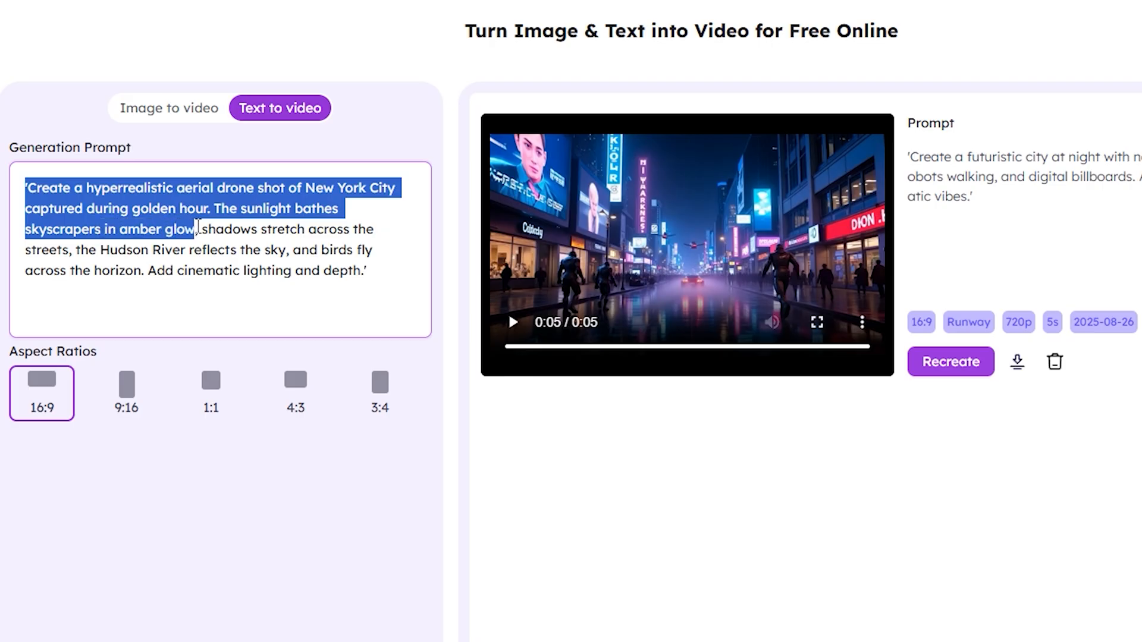
mouse_move(197, 229)
left_mouse_down()
mouse_move(379, 230)
mouse_move(86, 250)
mouse_move(310, 250)
mouse_move(151, 271)
mouse_move(389, 275)
left_mouse_up()
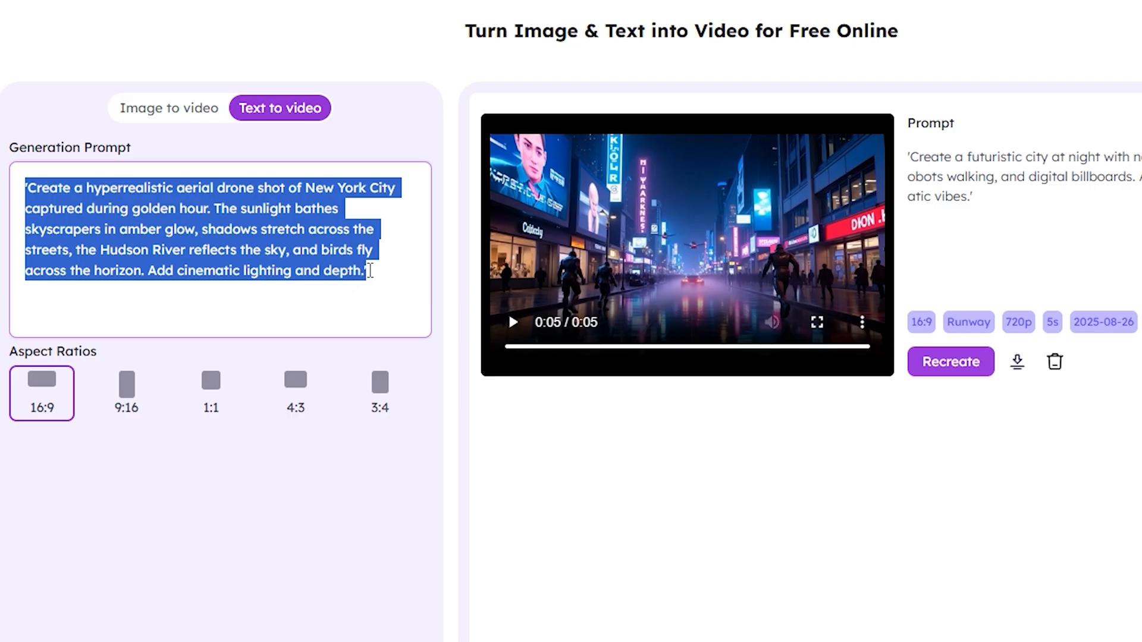
left_click(286, 392)
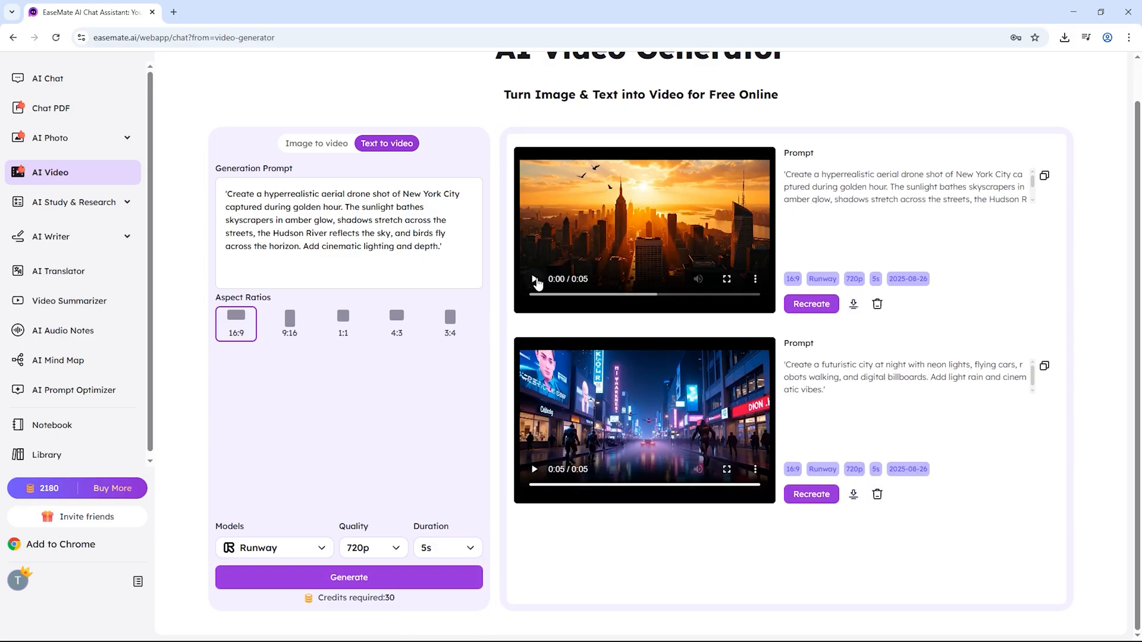
Play the newly generated golden-hour New York City clip
left_click(534, 279)
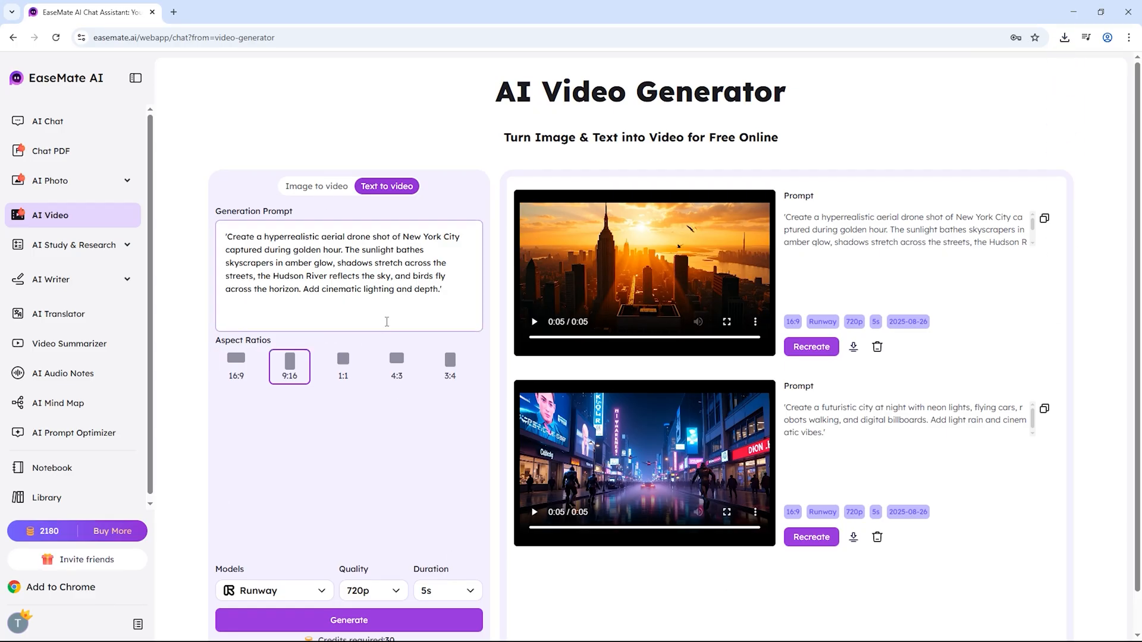
Switch to Image to video and upload the outdoor cat photo, ready for the prompt
left_click(317, 186)
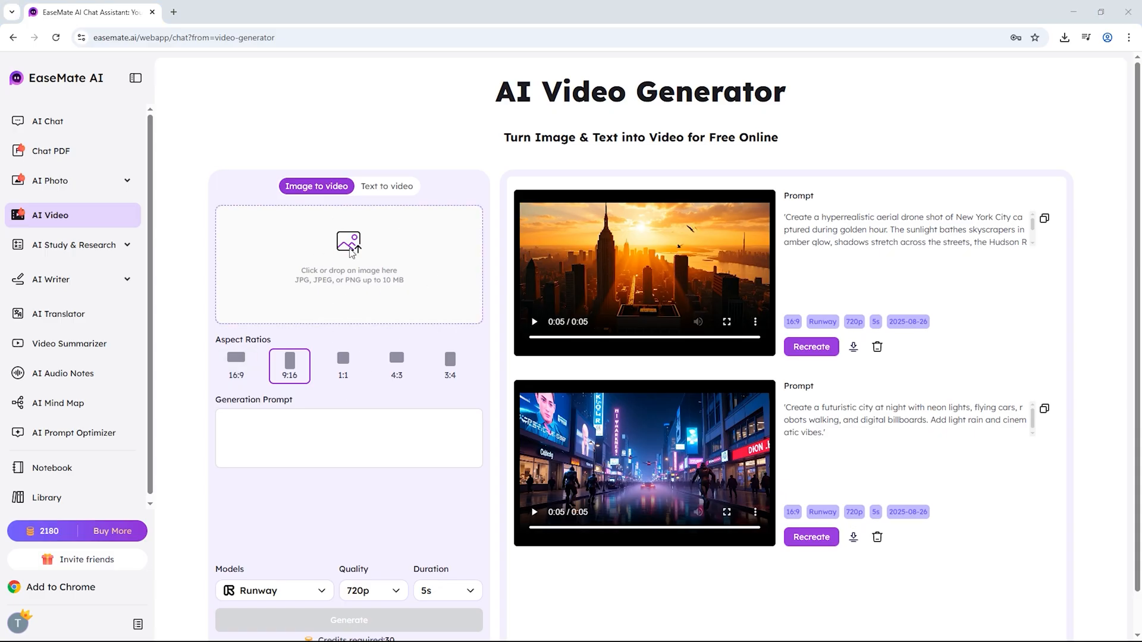
left_click(351, 250)
left_click(178, 111)
left_click(548, 383)
left_click(292, 426)
type("Turn static image into dynamic video .A cute cat playing with a ball.")
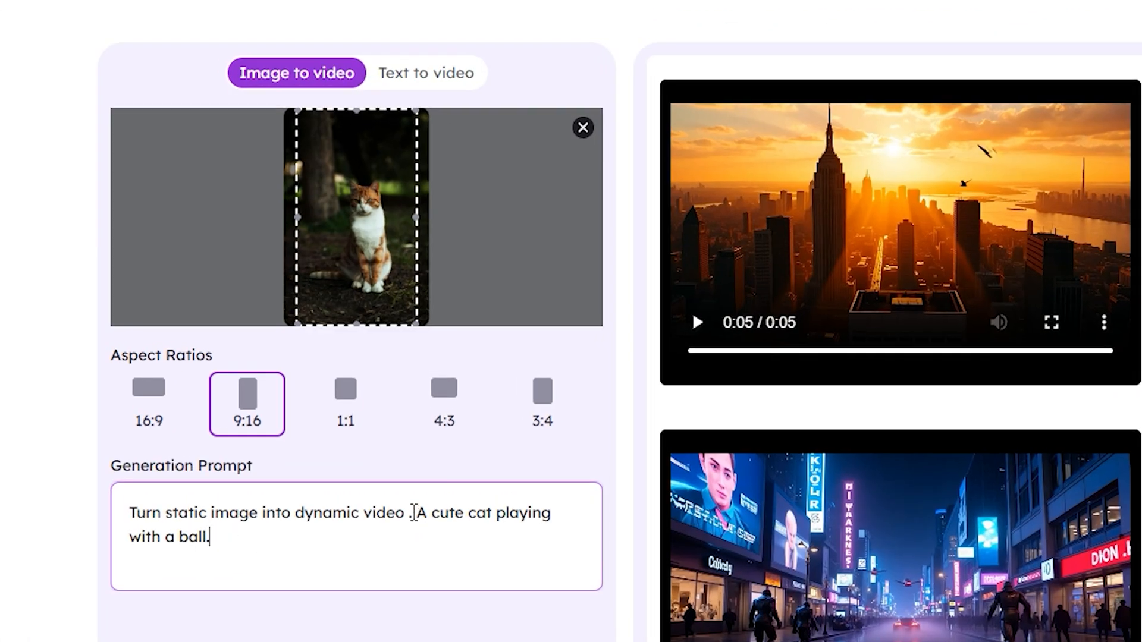
Confirm the cat prompt, keep Runway and 5s duration, and generate the cat video
mouse_move(465, 517)
left_mouse_down()
mouse_move(560, 518)
mouse_move(458, 532)
left_mouse_up()
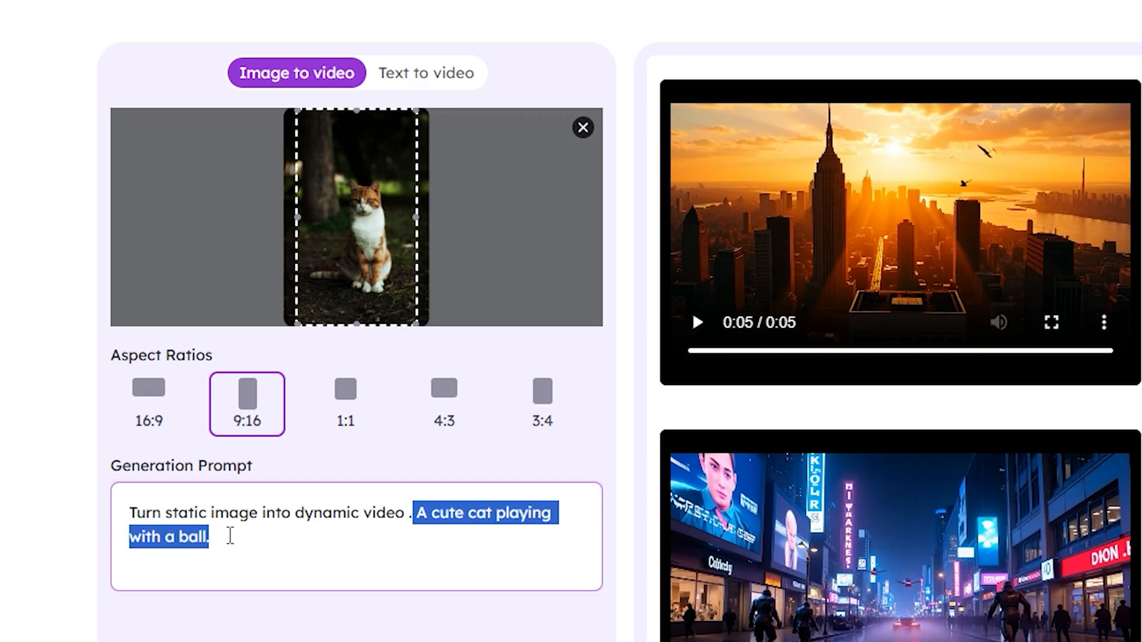
left_click(253, 542)
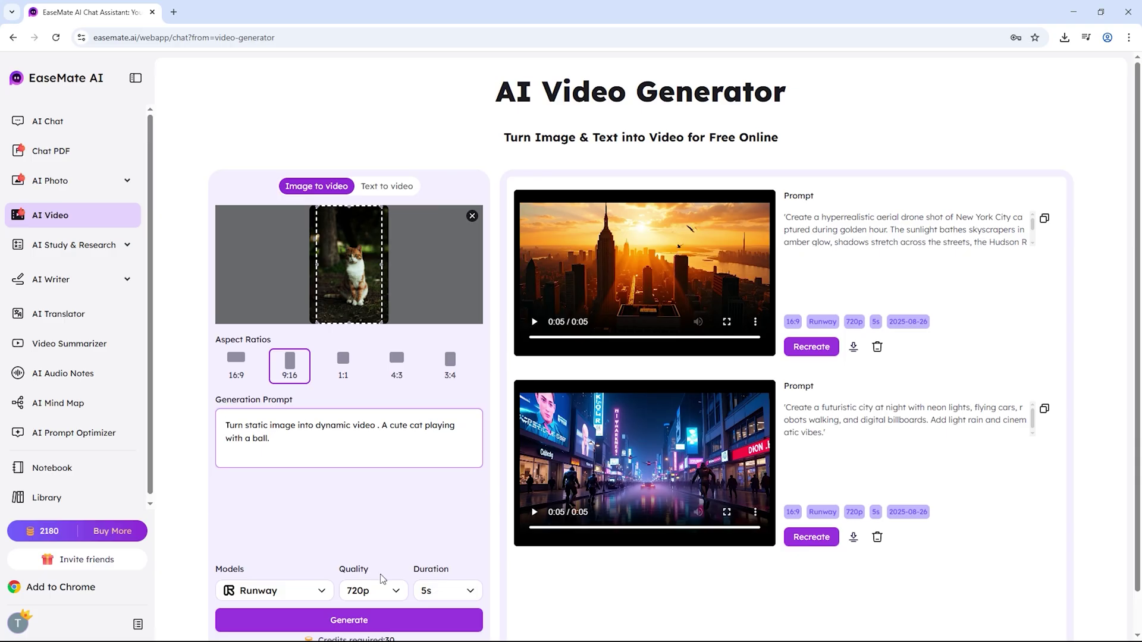
left_click(275, 590)
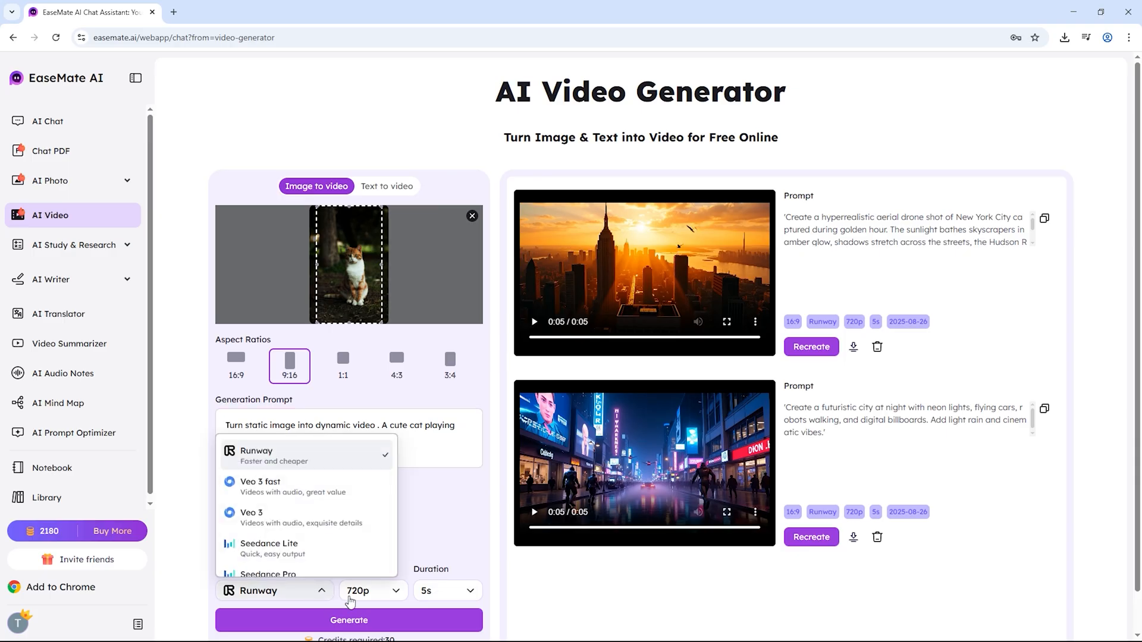
left_click(447, 591)
left_click(362, 622)
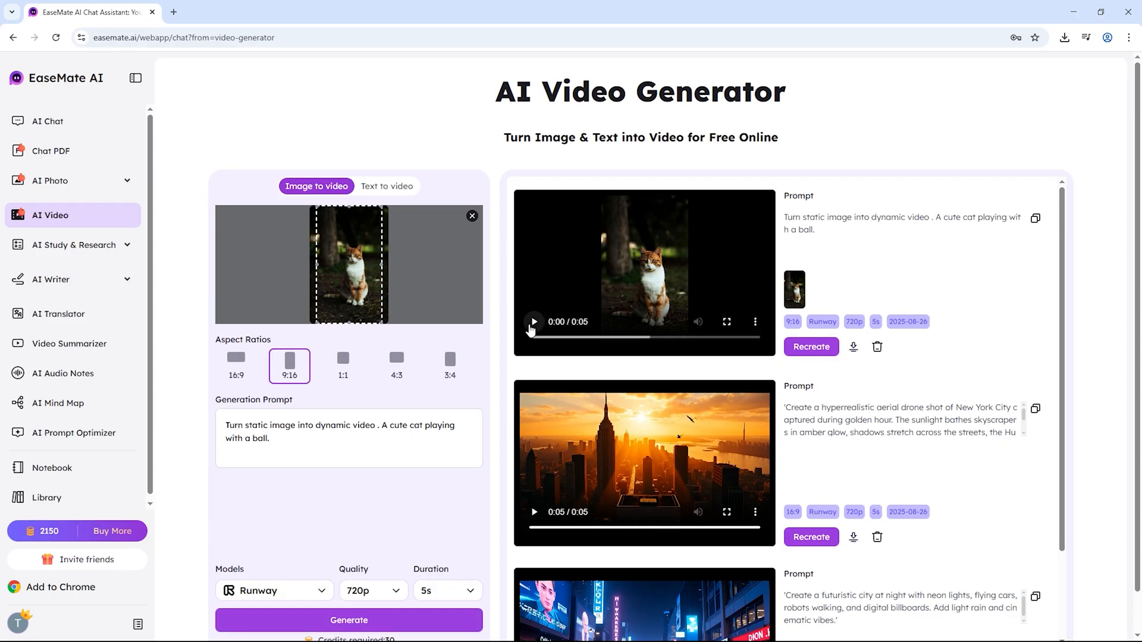
Play the cat clip full screen, return to the generator and download it as MP4
left_click(727, 321)
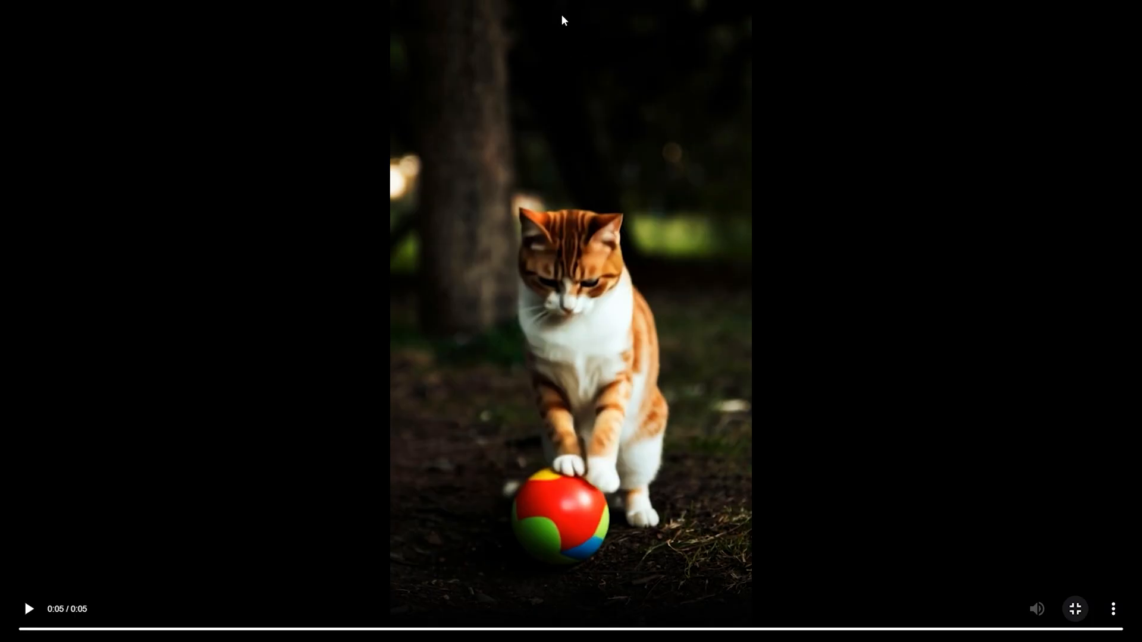
left_click(572, 39)
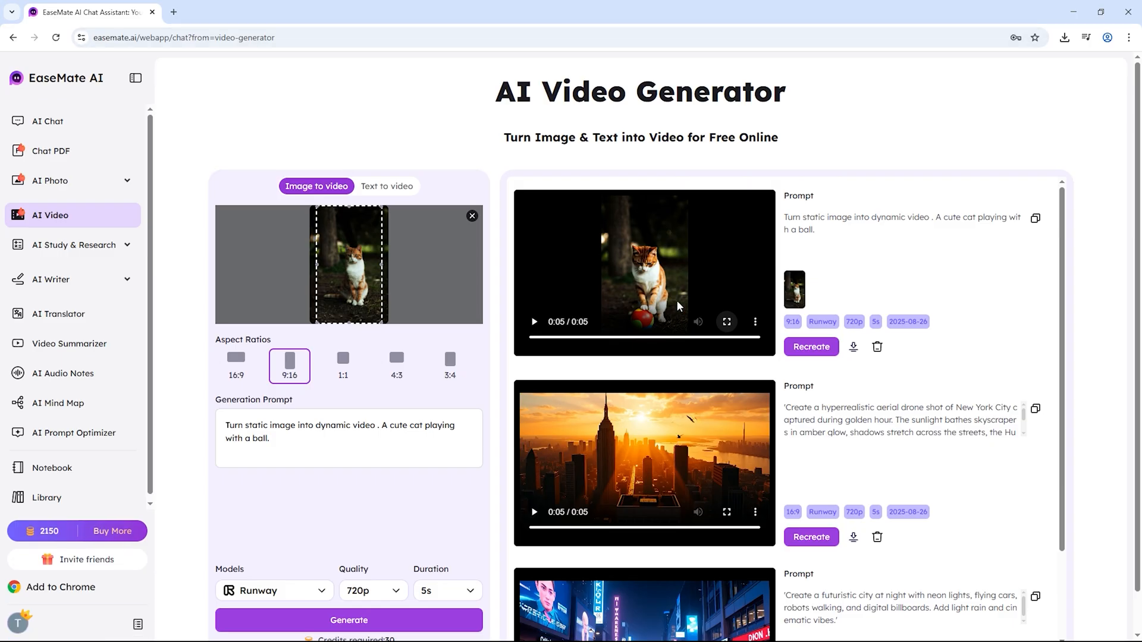
left_click(853, 348)
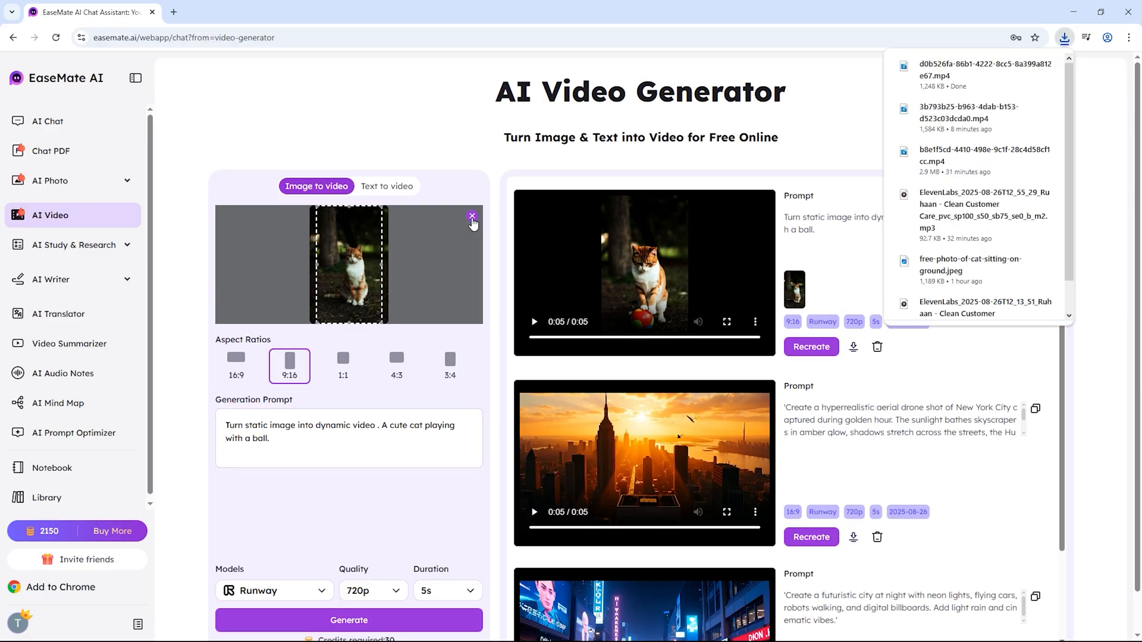
Remove the cat photo and upload the mountain-river image instead
left_click(472, 218)
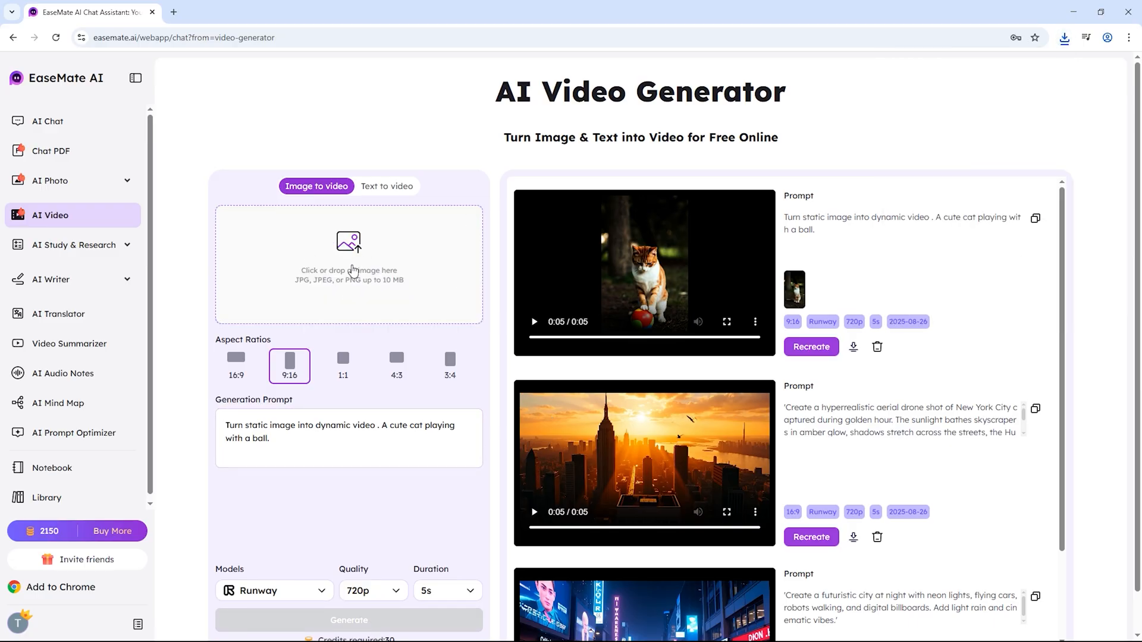
left_click(352, 271)
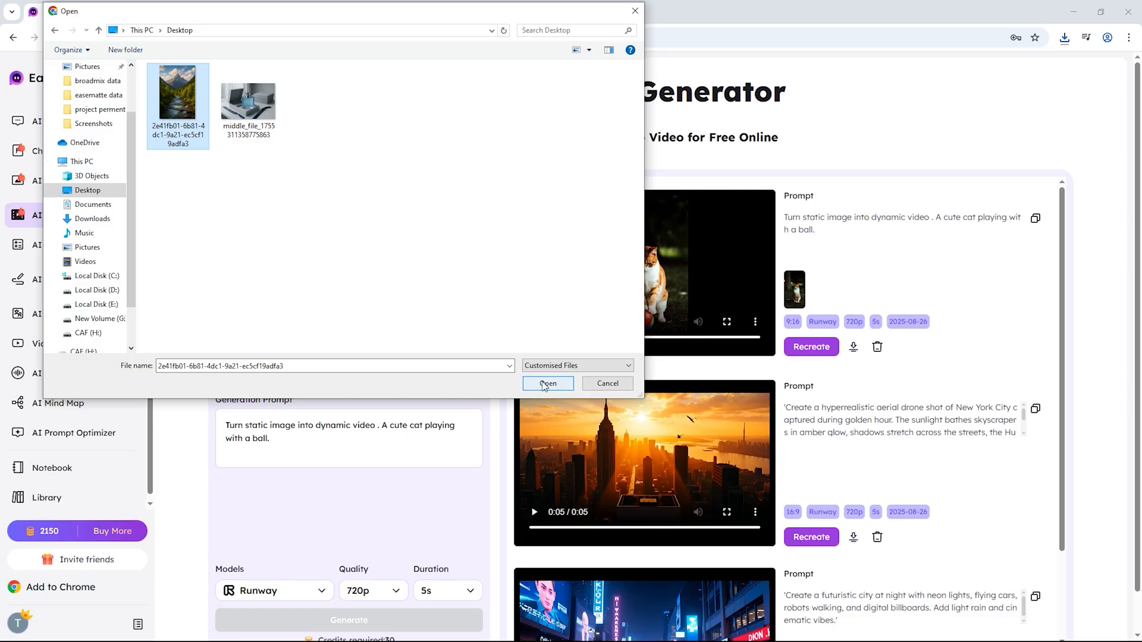
left_click(544, 384)
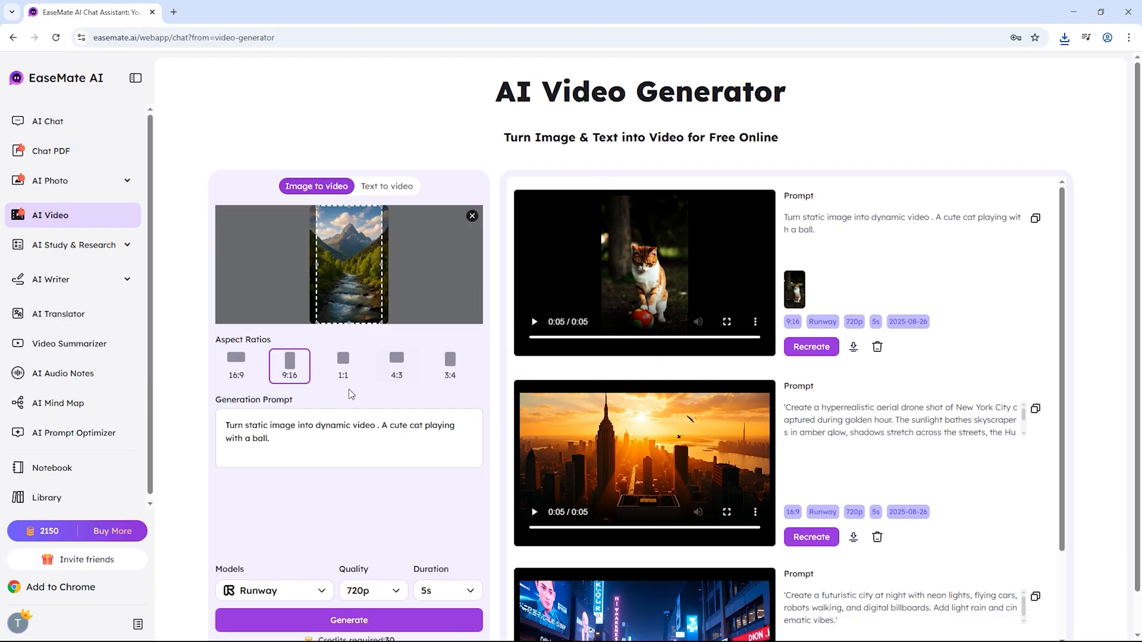
Replace the prompt with one describing flowing water, moving trees and drifting clouds
left_click(405, 436)
key("ctrl+a")
key("ctrl+v")
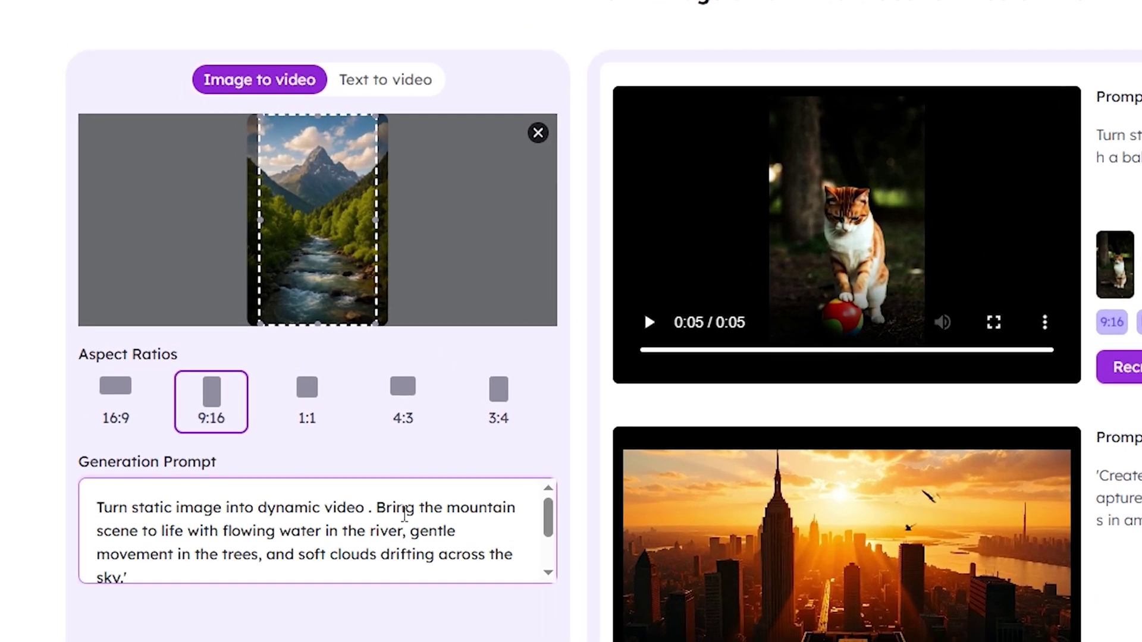
left_click_drag(381, 424, 432, 426)
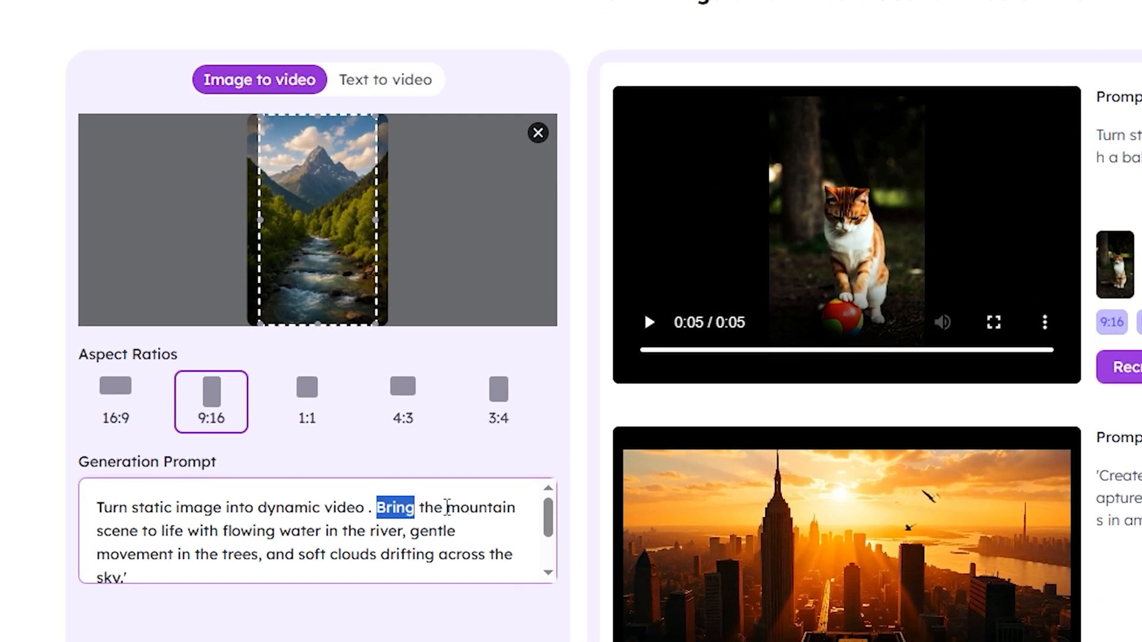
mouse_move(444, 522)
left_mouse_down()
mouse_move(462, 556)
mouse_move(260, 555)
mouse_move(202, 539)
left_mouse_up()
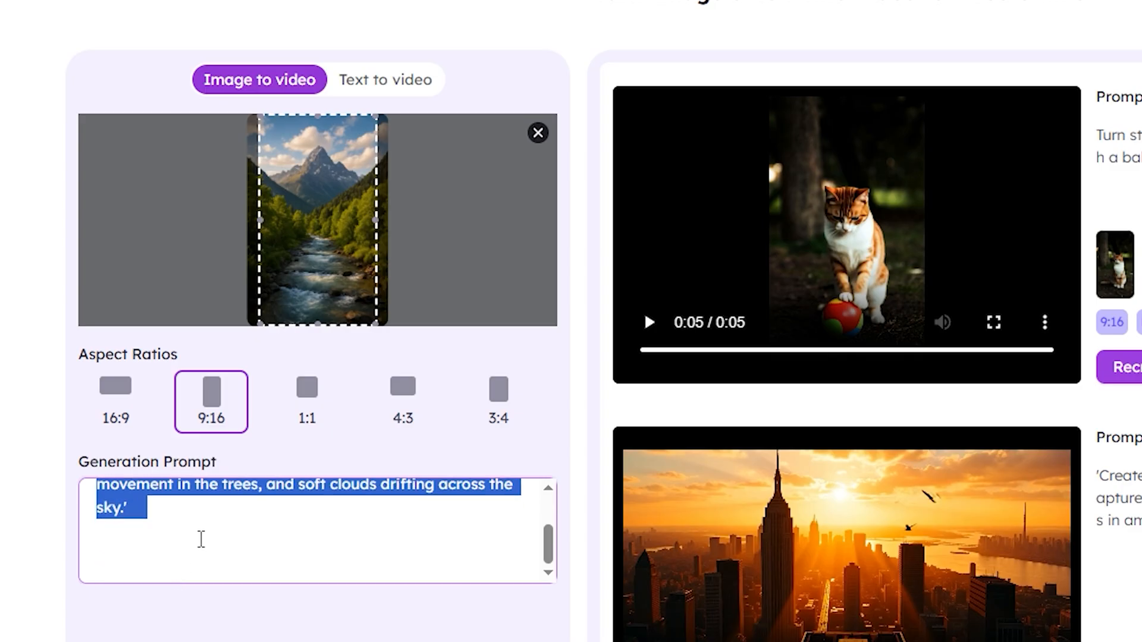
left_click(202, 538)
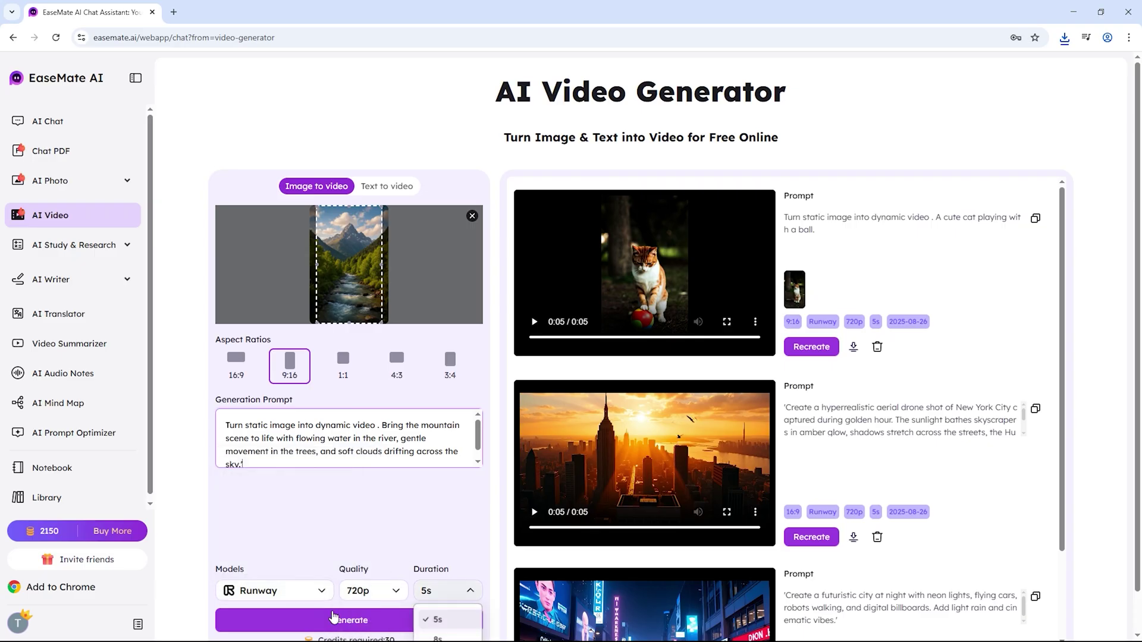
Generate the 9:16 mountain-river video
left_click(348, 620)
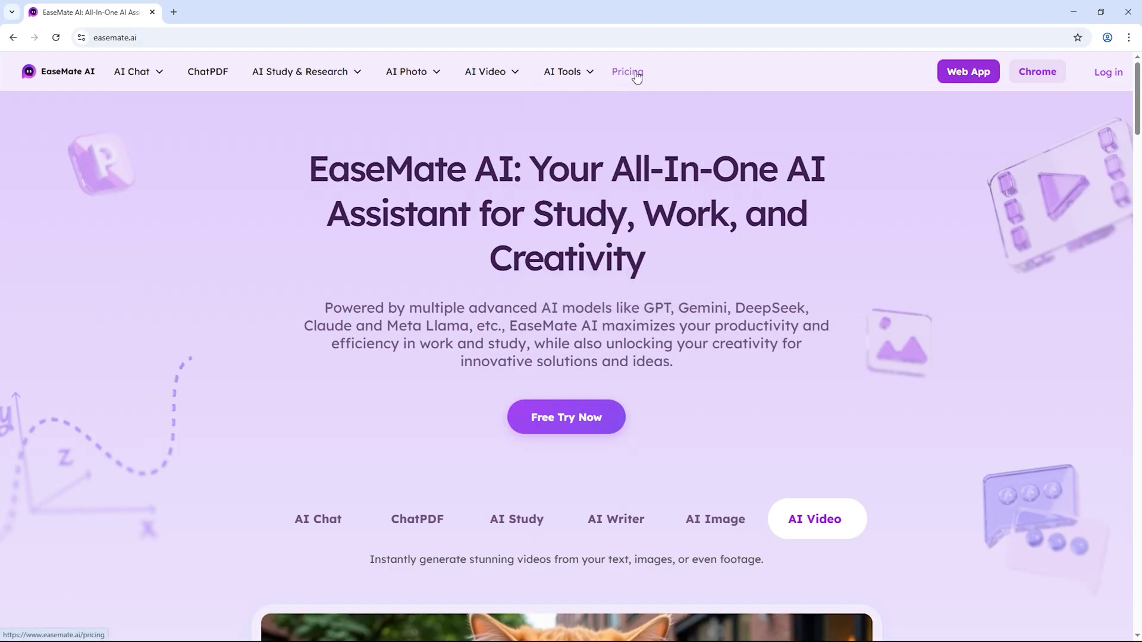
Review the Basic plan's $0 price, limited credits, features and platforms on the Pricing page
left_click(627, 72)
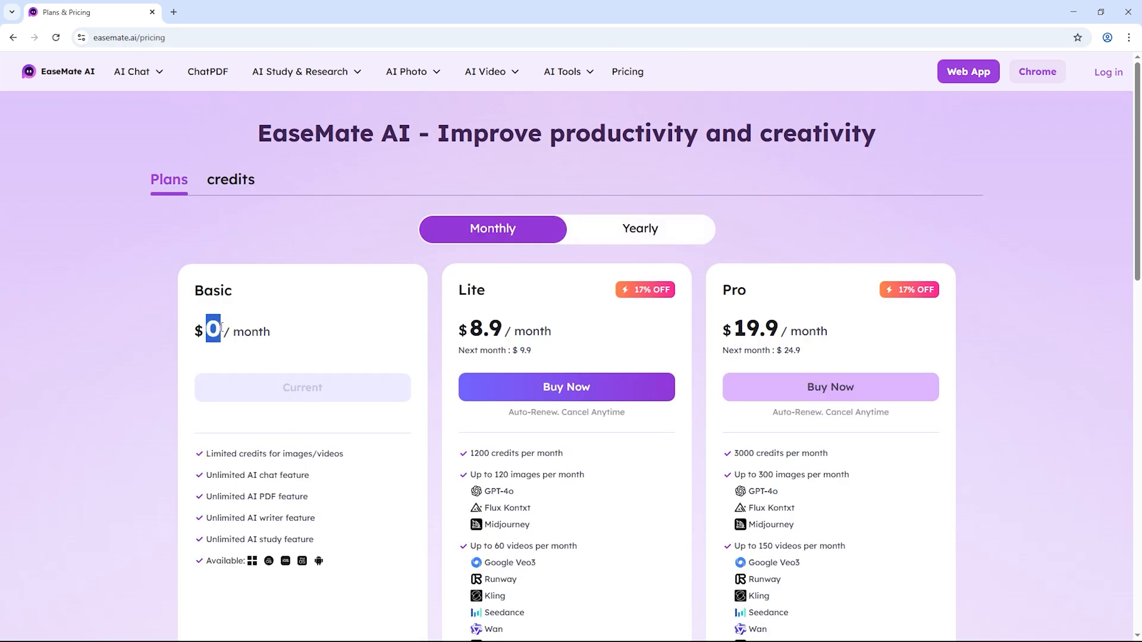
left_click_drag(221, 330, 313, 331)
scroll(270, 420, "down", 2)
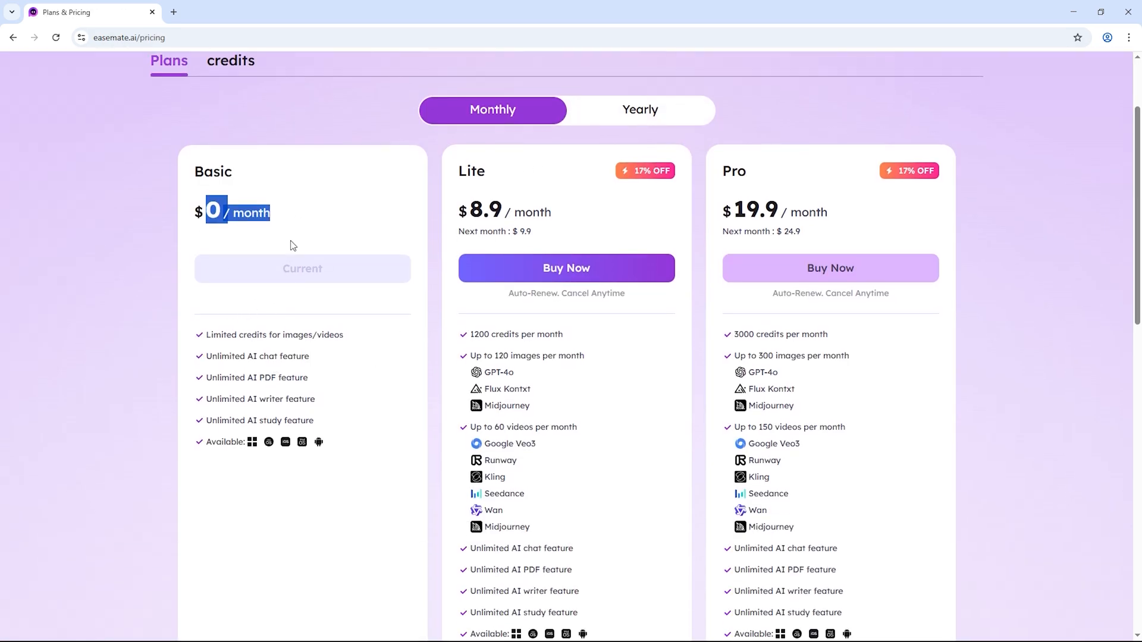
left_click(279, 242)
left_click_drag(211, 335, 364, 337)
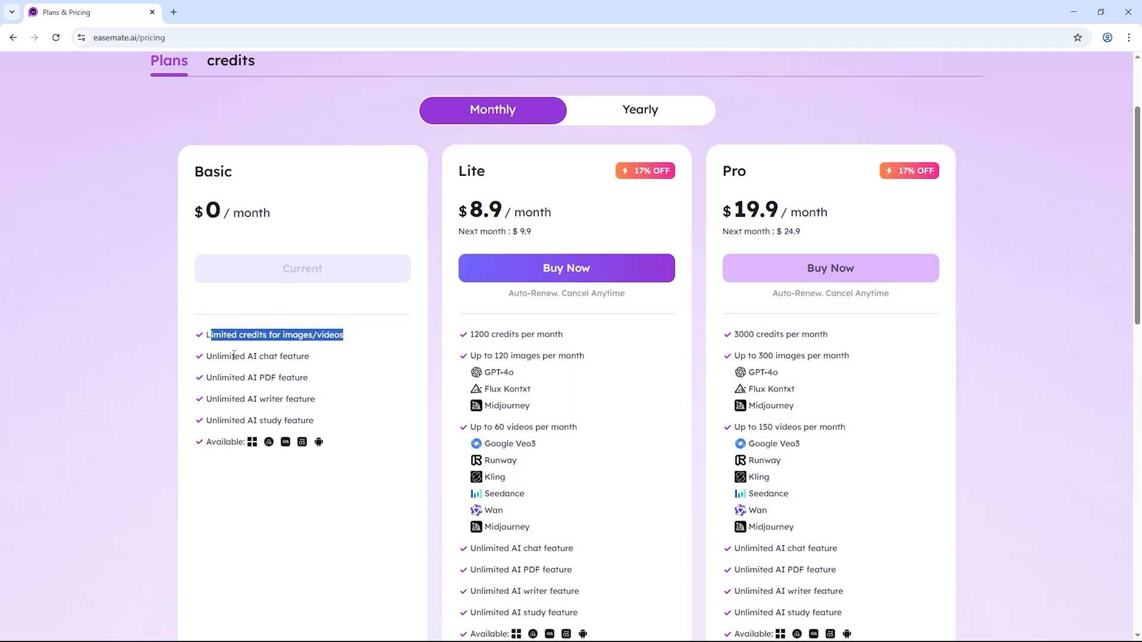
left_click_drag(208, 356, 312, 357)
left_click_drag(208, 378, 301, 378)
left_click_drag(208, 399, 337, 407)
left_click_drag(208, 420, 328, 426)
left_click_drag(208, 444, 340, 443)
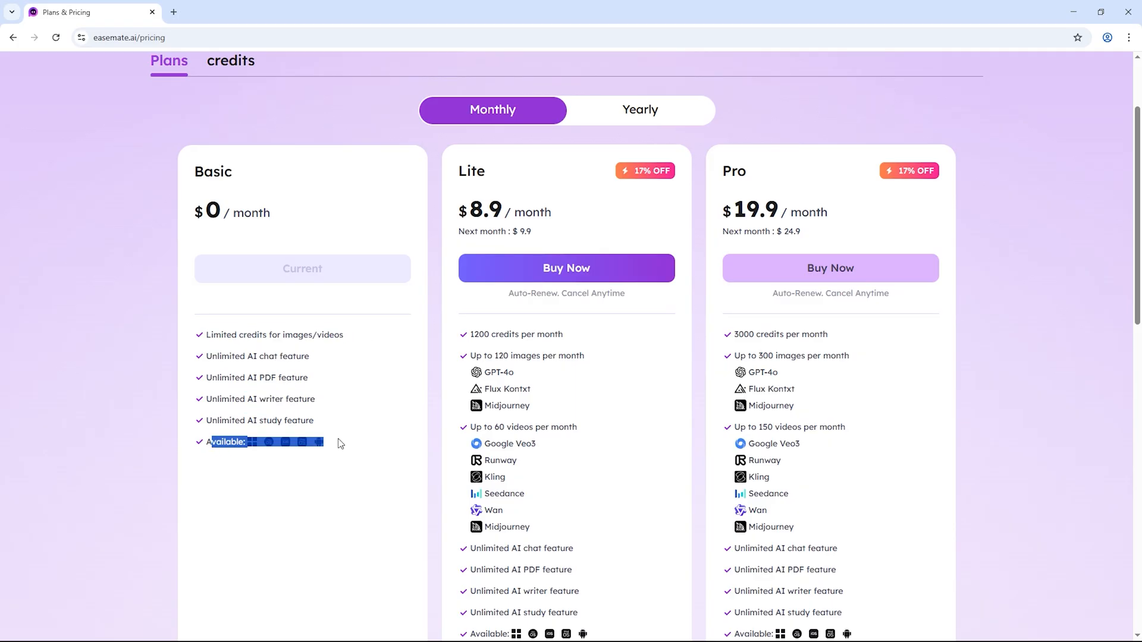
Toggle between Monthly and Yearly pricing, ending on Yearly (Lite $89.91, Pro $199.9)
left_click(360, 393)
left_click(656, 111)
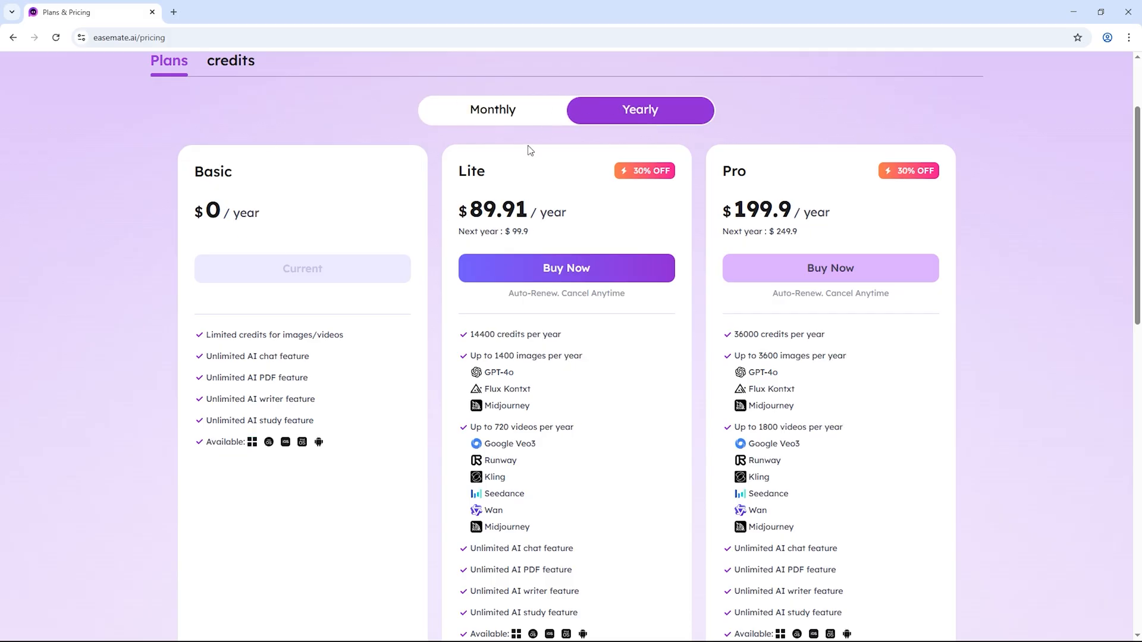
left_click(500, 111)
left_click(617, 115)
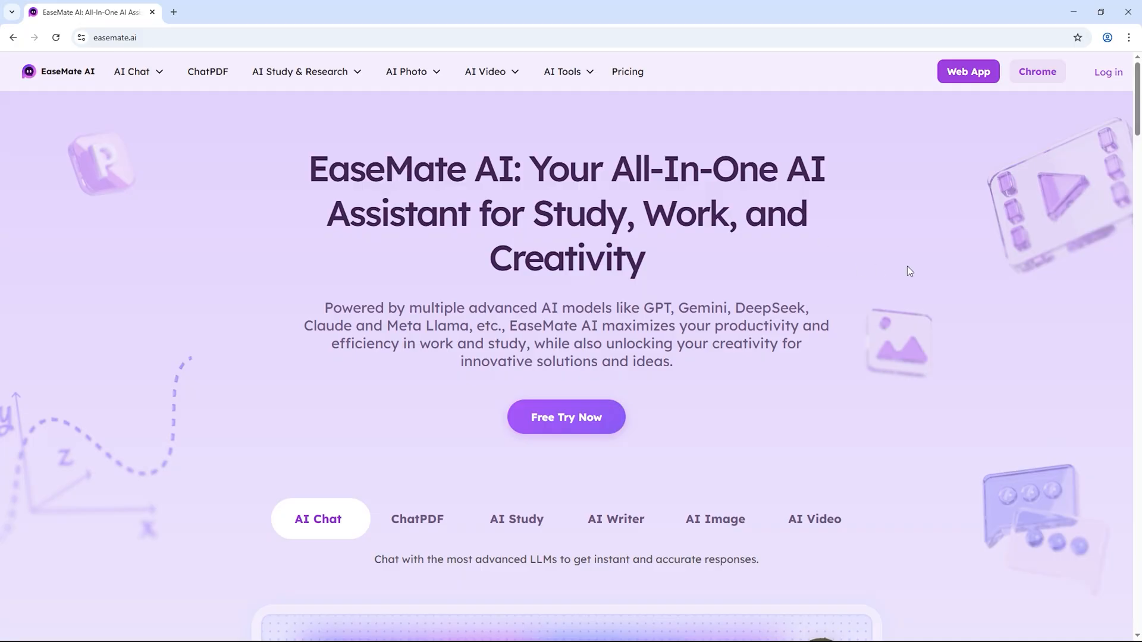
scroll(1007, 259, "down", 3)
scroll(1009, 259, "down", 3)
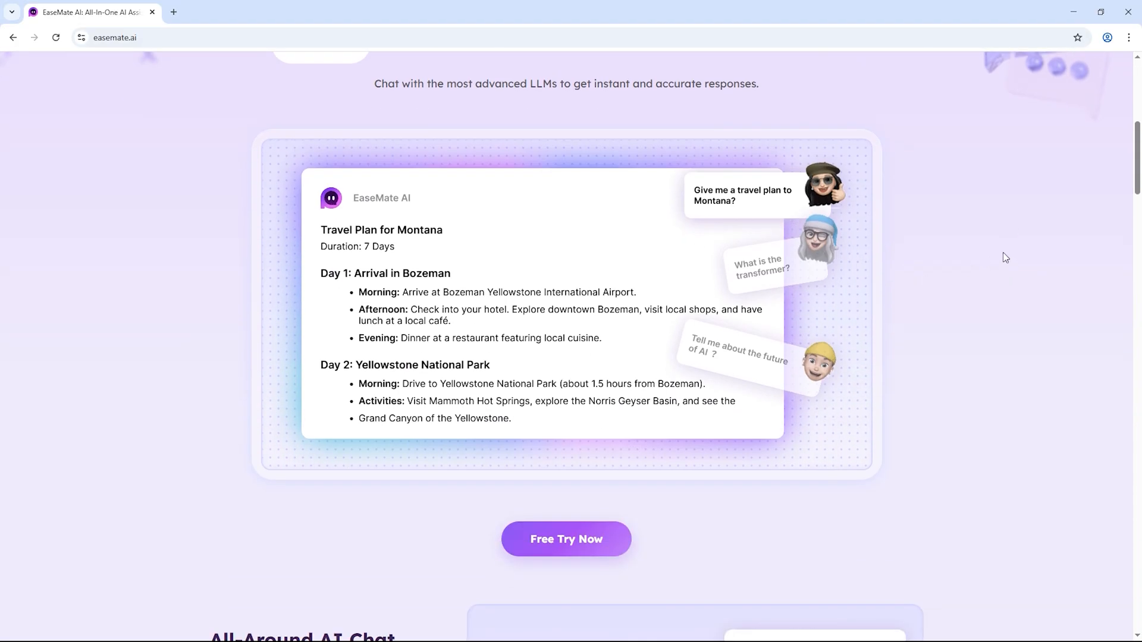
scroll(1006, 253, "down", 1)
scroll(946, 250, "down", 5)
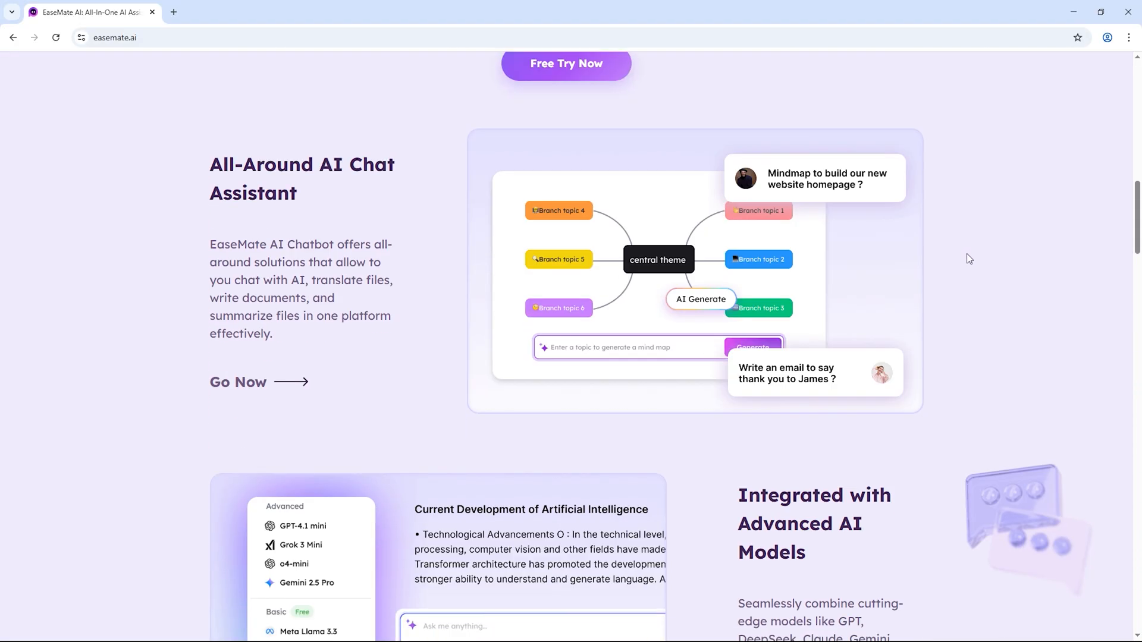
scroll(990, 256, "down", 5)
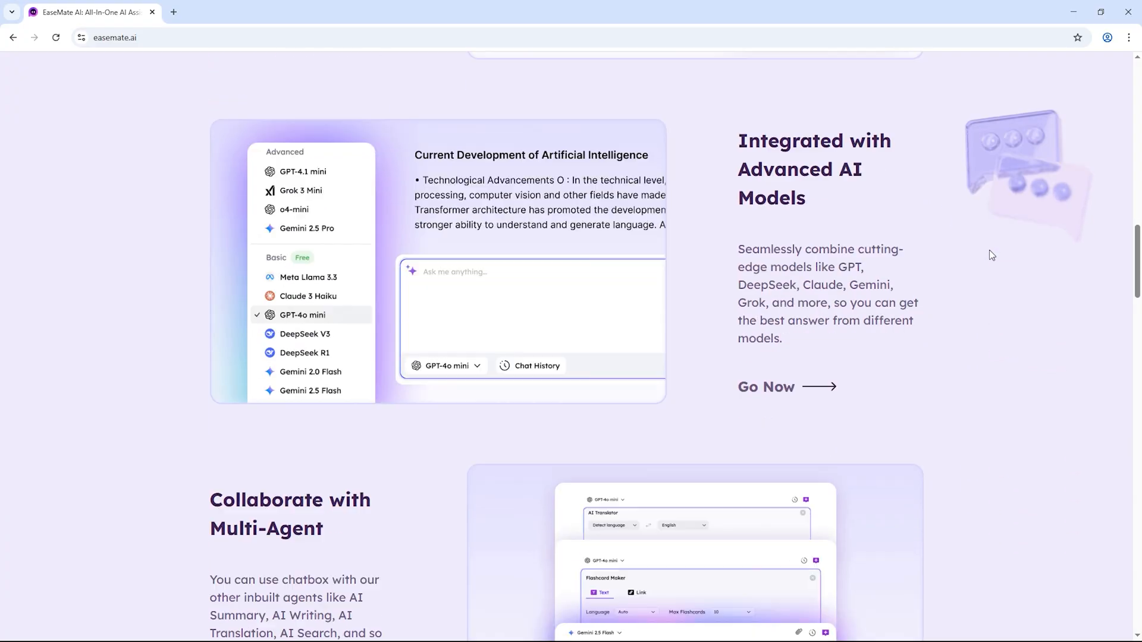
scroll(989, 255, "up", 1)
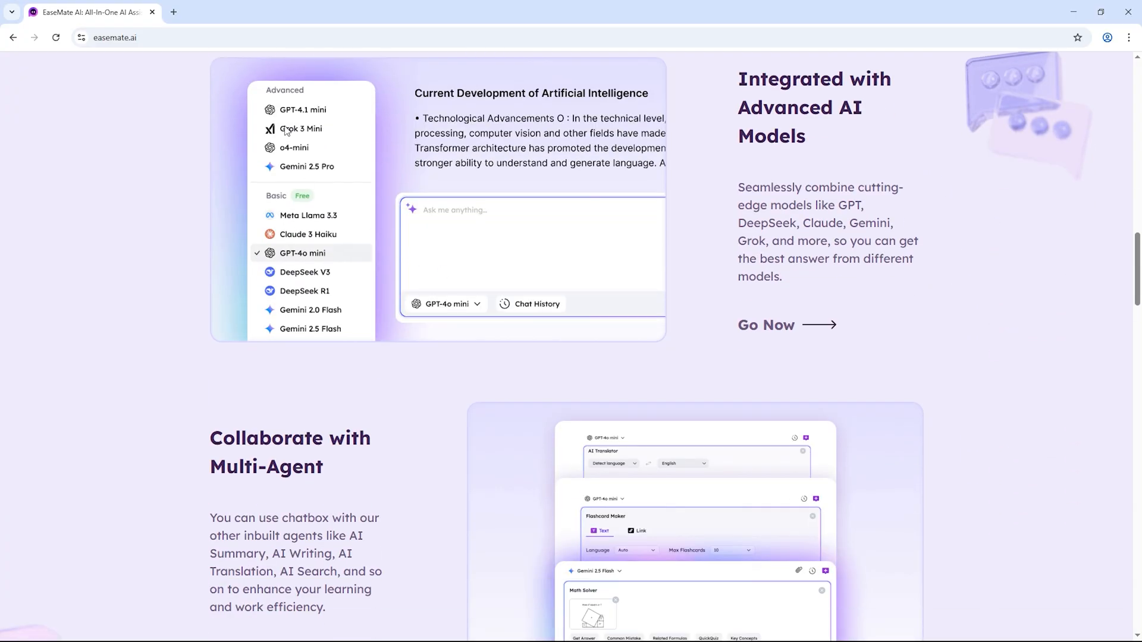
scroll(485, 332, "down", 3)
scroll(485, 328, "down", 3)
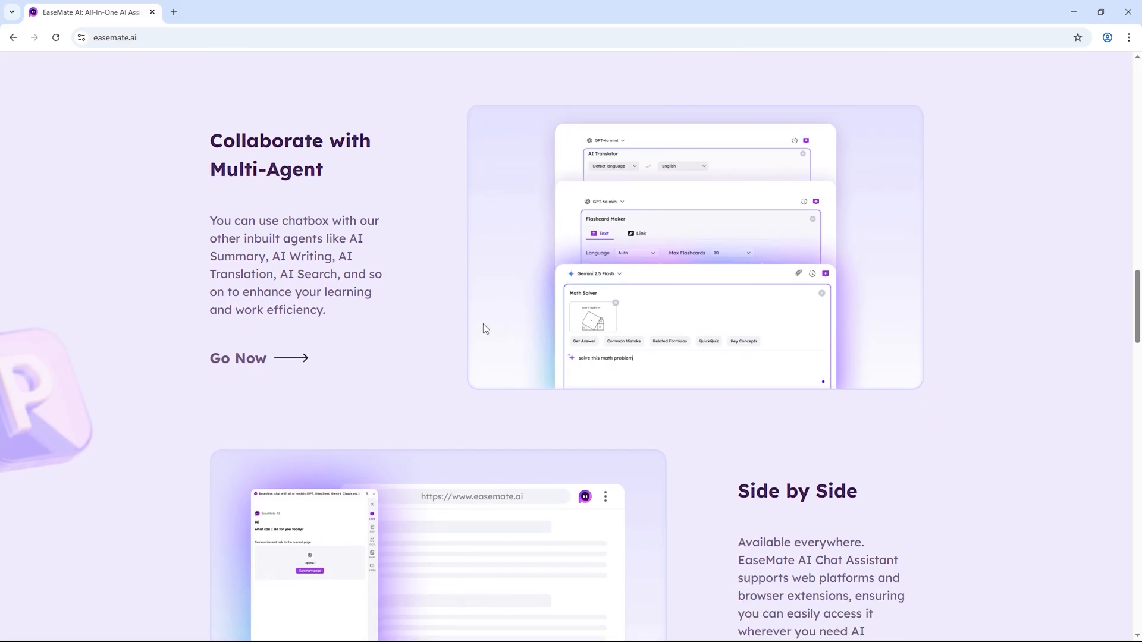
scroll(404, 331, "down", 3)
scroll(444, 339, "down", 2)
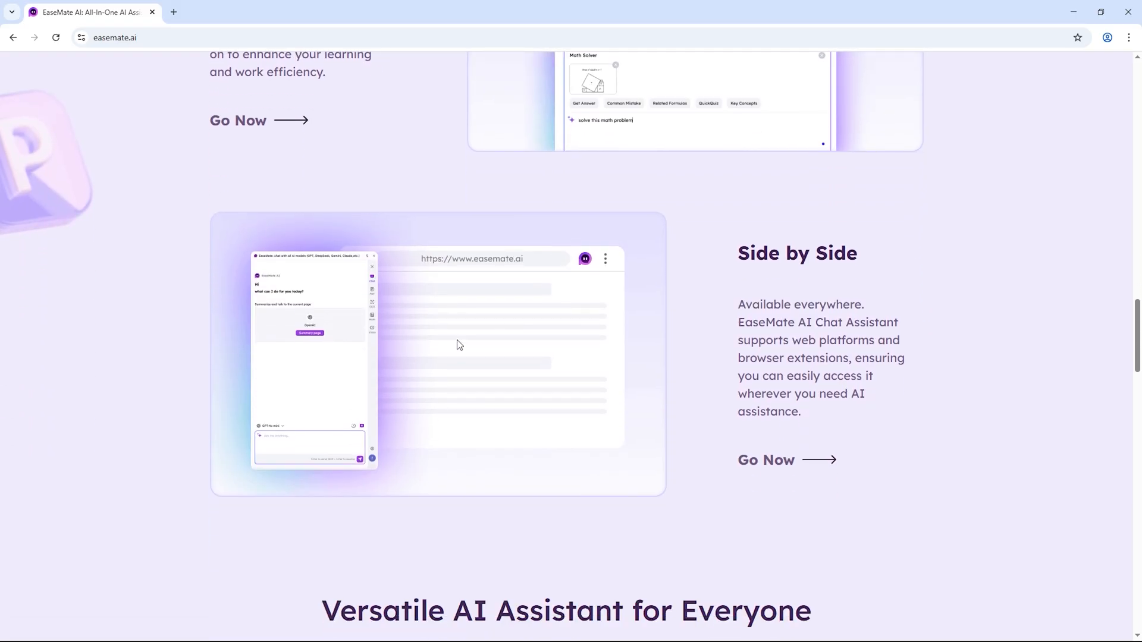
scroll(457, 342, "down", 3)
scroll(510, 340, "down", 2)
scroll(511, 340, "down", 1)
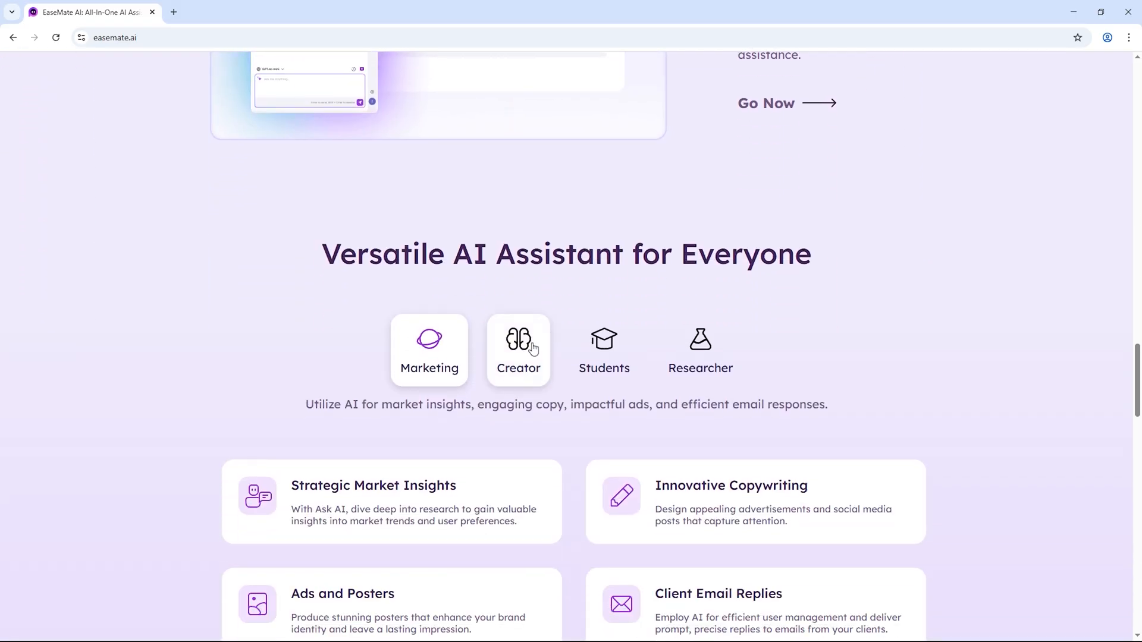
scroll(539, 330, "down", 2)
View the Creator, Students and Researcher use cases in the Versatile AI Assistant section
left_click(523, 239)
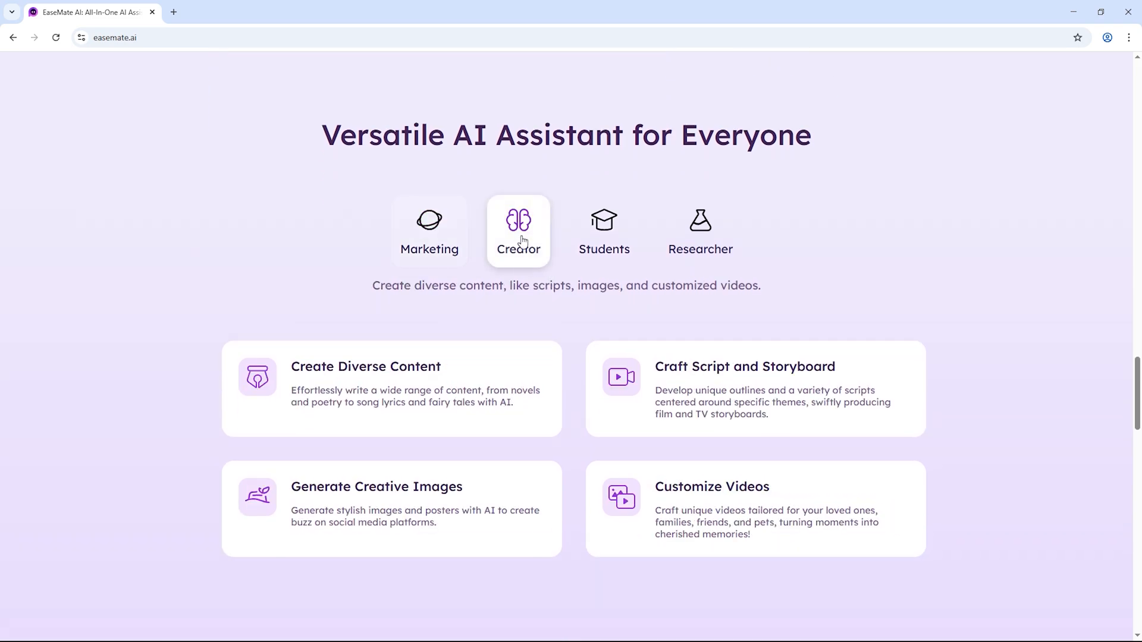
left_click(600, 236)
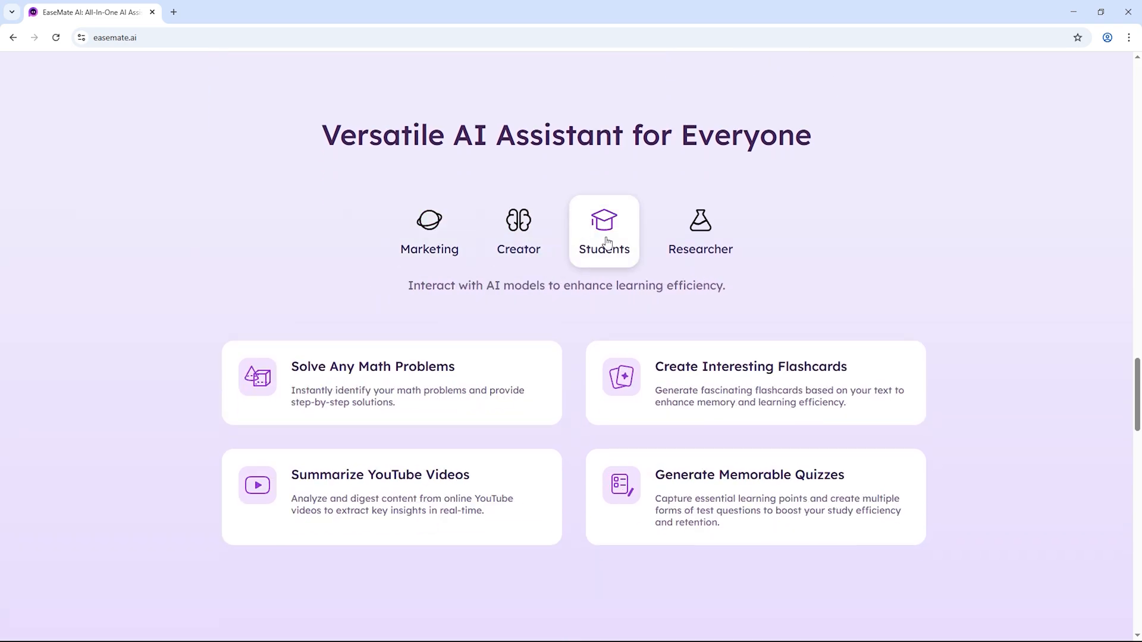
left_click(702, 237)
scroll(707, 240, "down", 2)
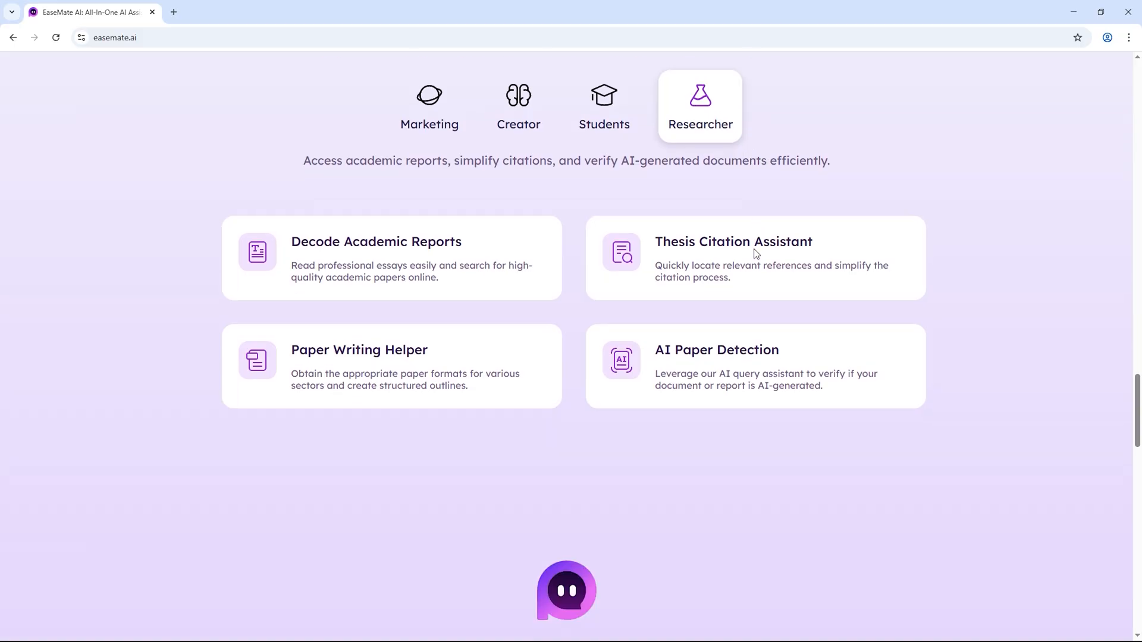
scroll(749, 256, "down", 3)
scroll(749, 258, "down", 1)
scroll(559, 288, "down", 1)
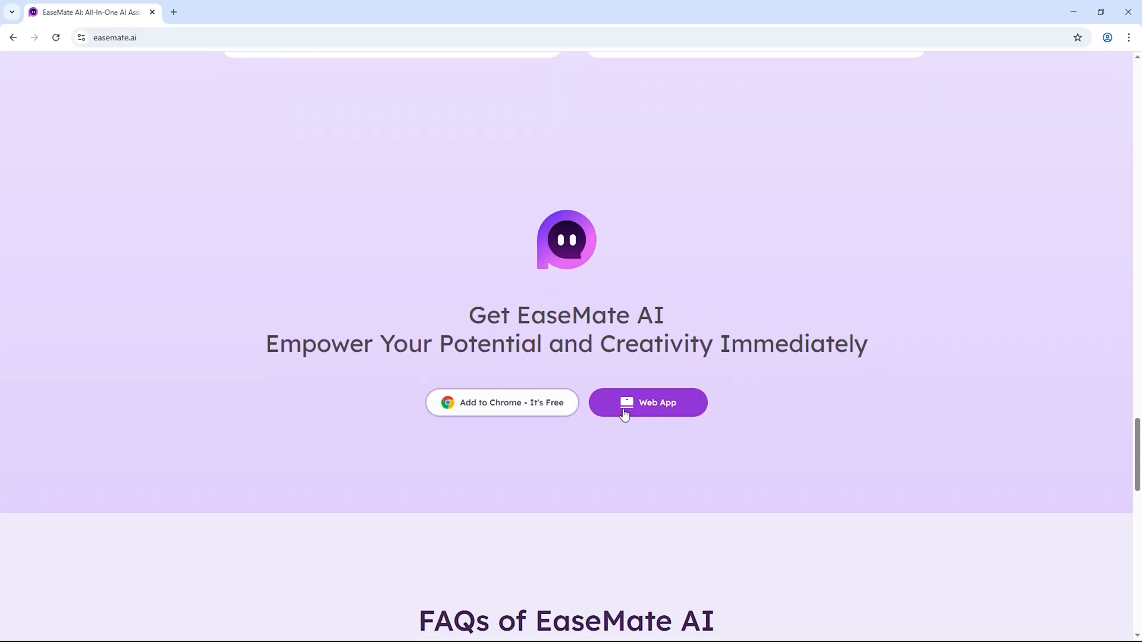
scroll(753, 403, "down", 4)
scroll(711, 406, "down", 1)
scroll(728, 408, "down", 5)
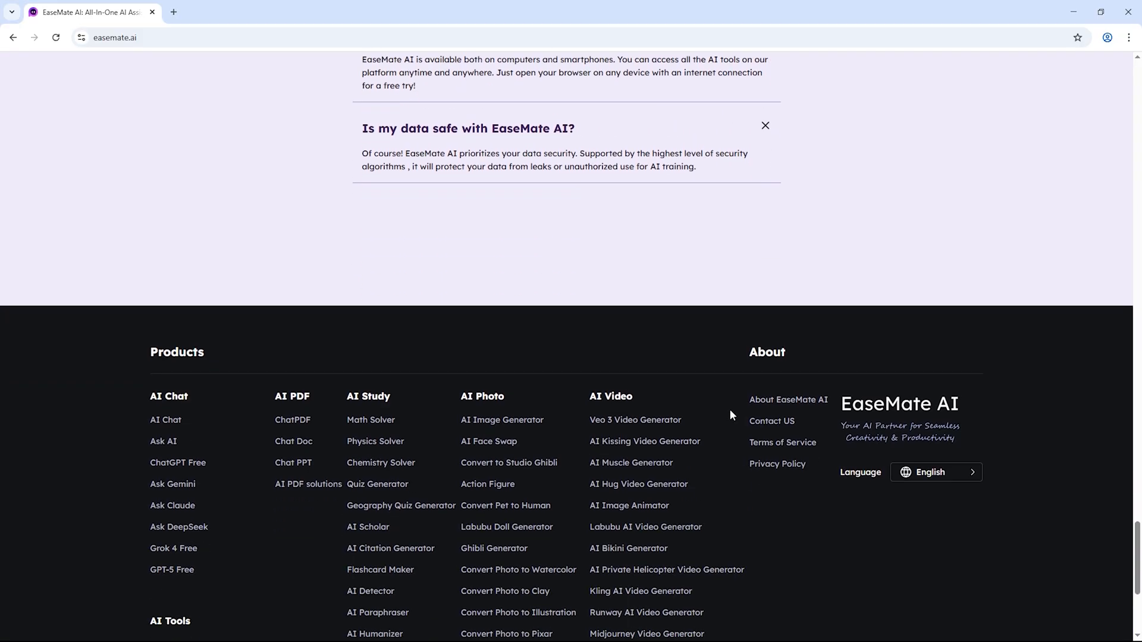